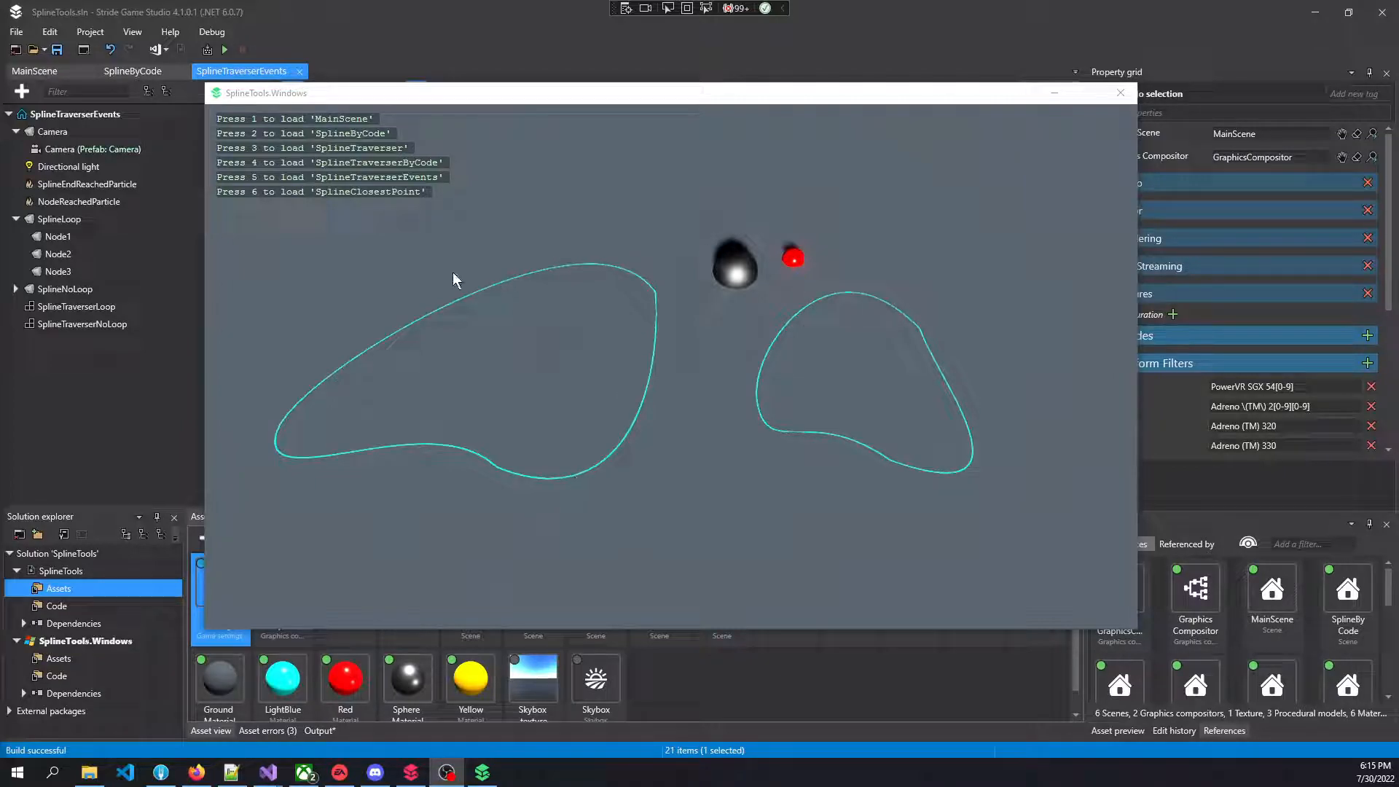
Load the SplineByCode scene in the running demo, turn off bounding box rendering and toggle the spline's looping
click(404, 494)
key(2)
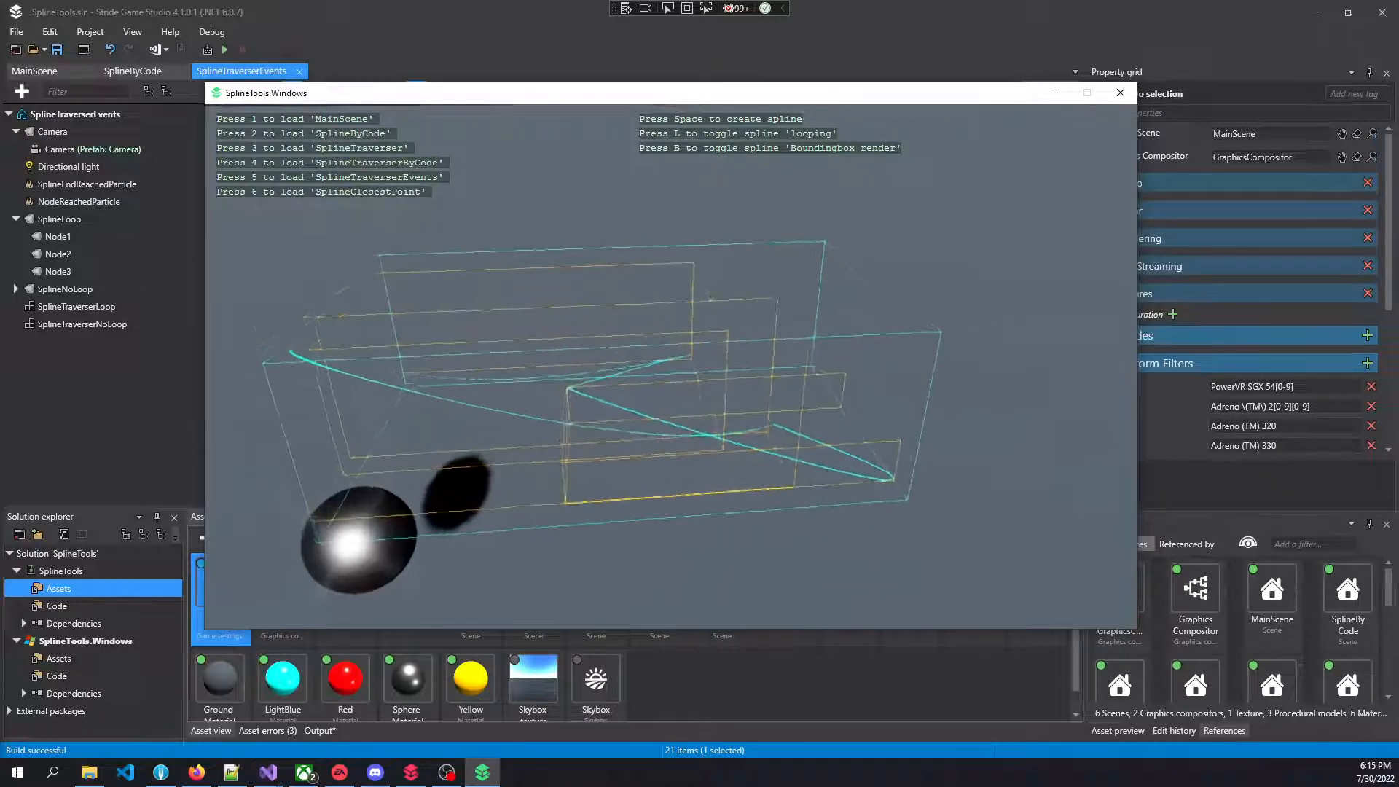
key(b)
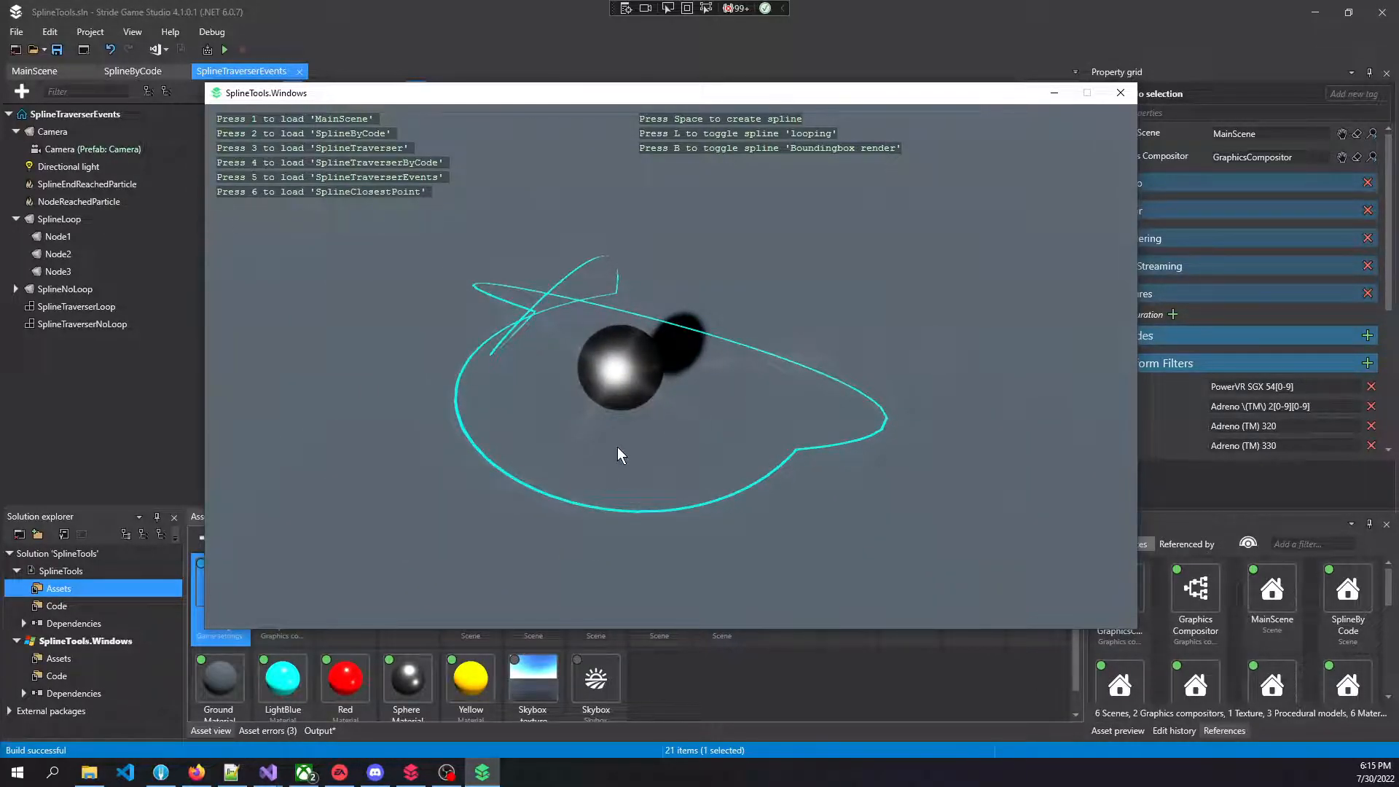
key(l)
Generate three new splines one after another in the SplineByCode scene
right_drag(618, 447, 618, 428)
key(space)
key(space)
key(space)
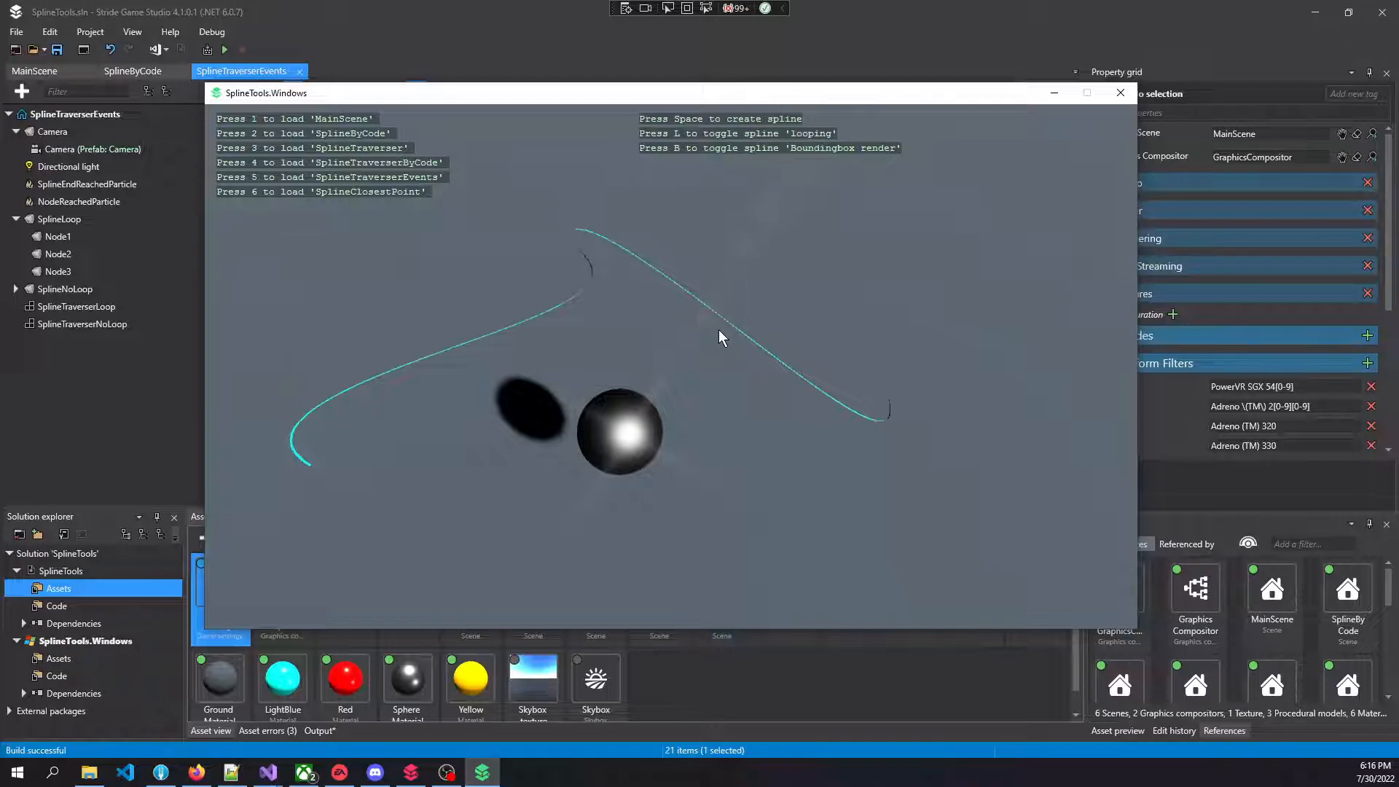
Load the SplineTraverser scene and examine the spheres travelling along the spline around the teapot
key(3)
mouse_move(735, 352)
right_down()
mouse_move(656, 320)
mouse_move(638, 290)
mouse_move(656, 332)
mouse_move(717, 351)
mouse_move(685, 352)
mouse_move(736, 354)
right_up()
key(w)
key(s)
key(w)
key(a)
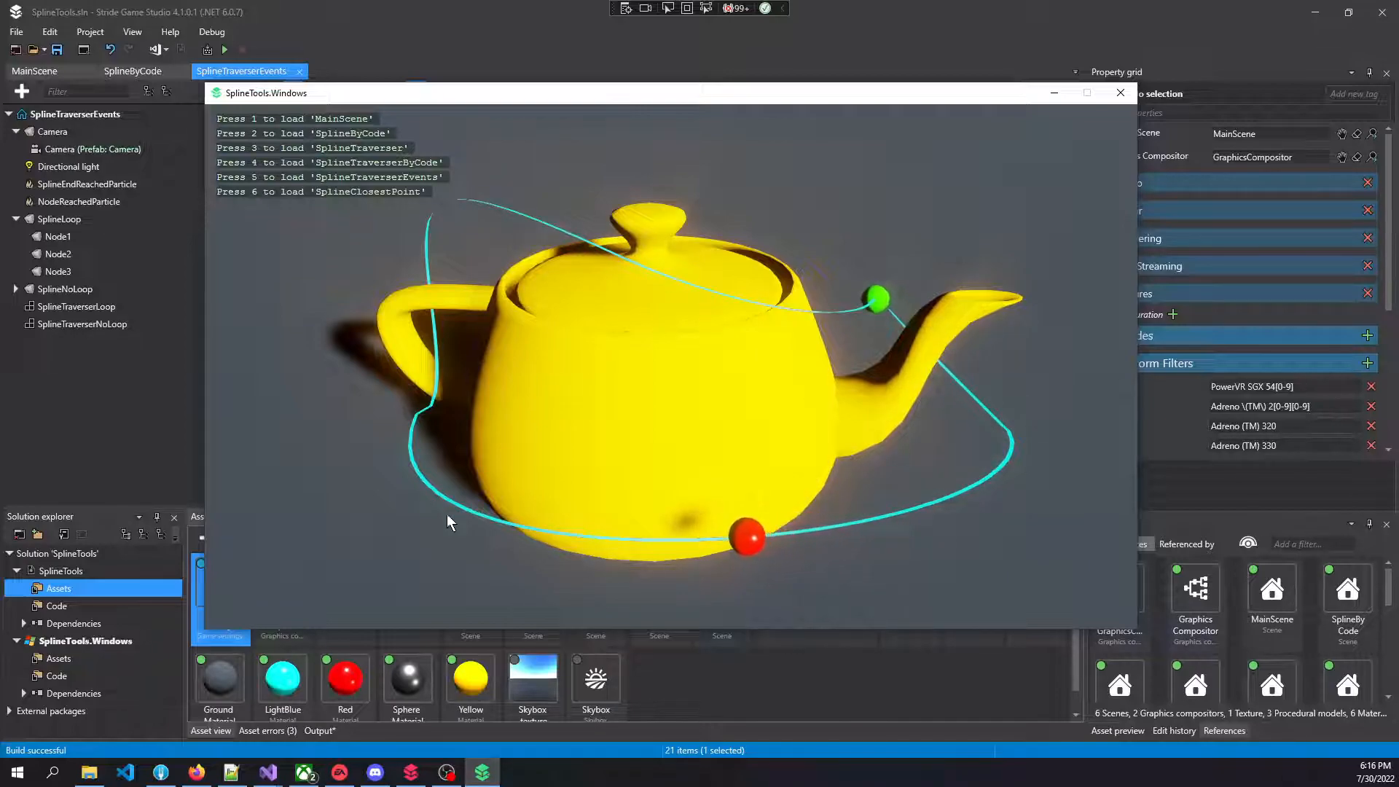
mouse_move(722, 519)
right_down()
mouse_move(560, 562)
mouse_move(710, 532)
right_up()
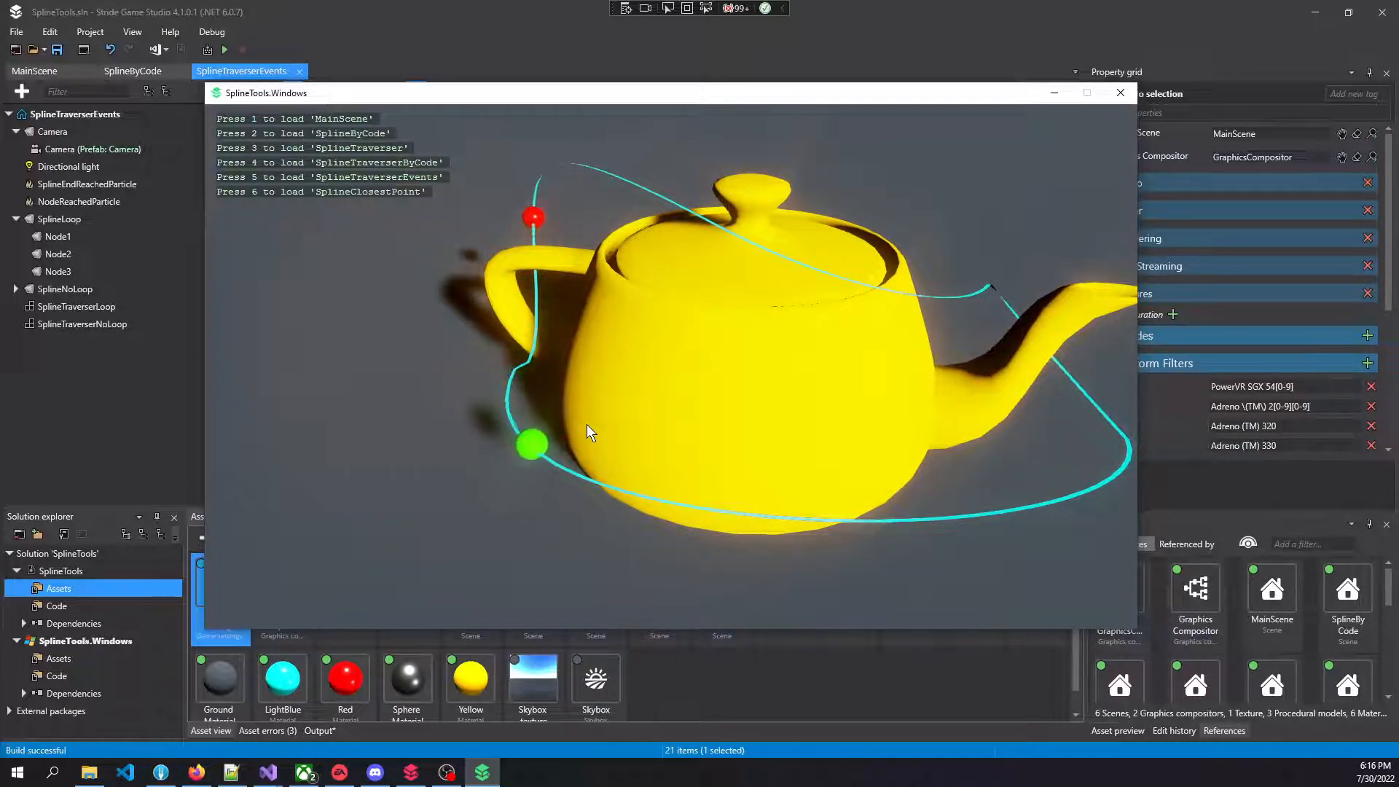
right_drag(587, 439, 594, 437)
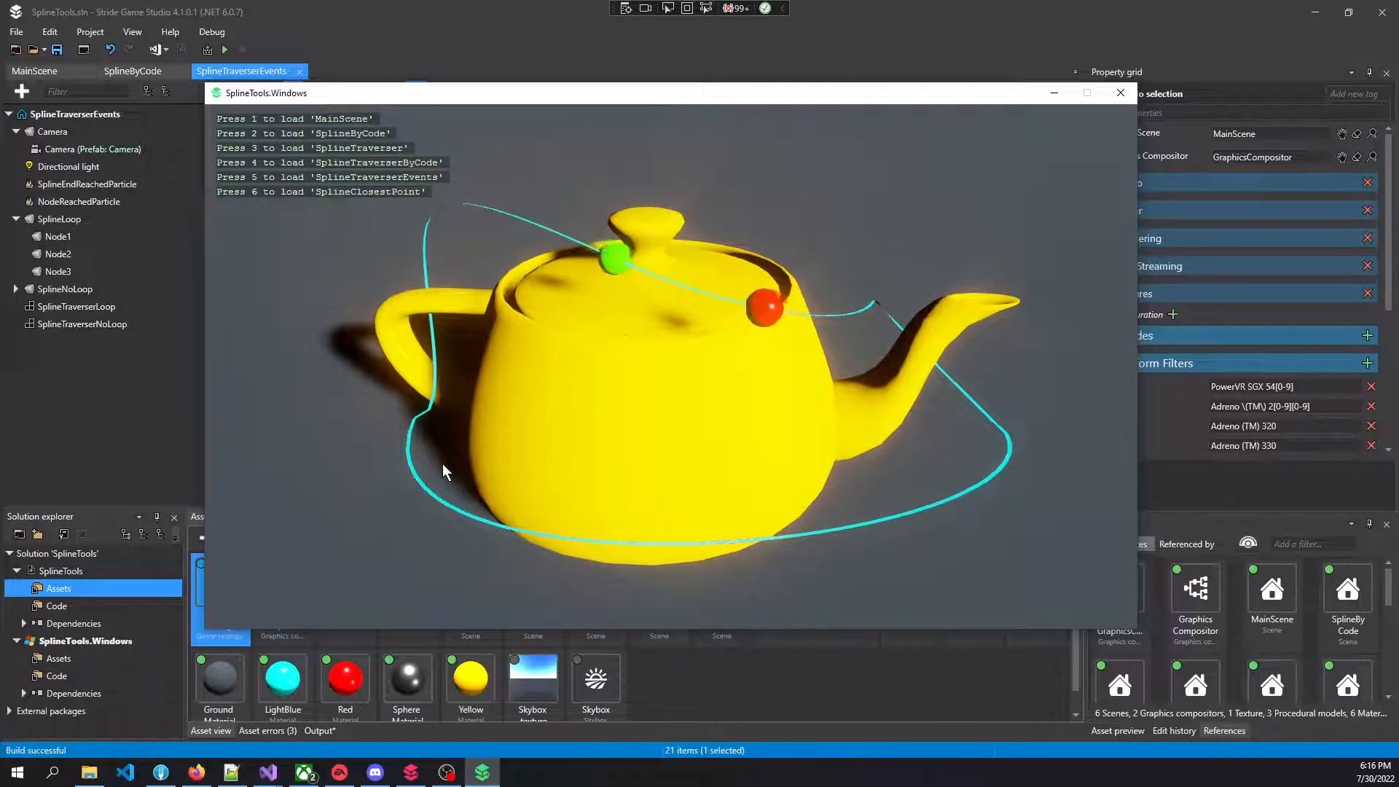
Load the SplineTraverserByCode scene and start the green sphere traversing the spline
key(4)
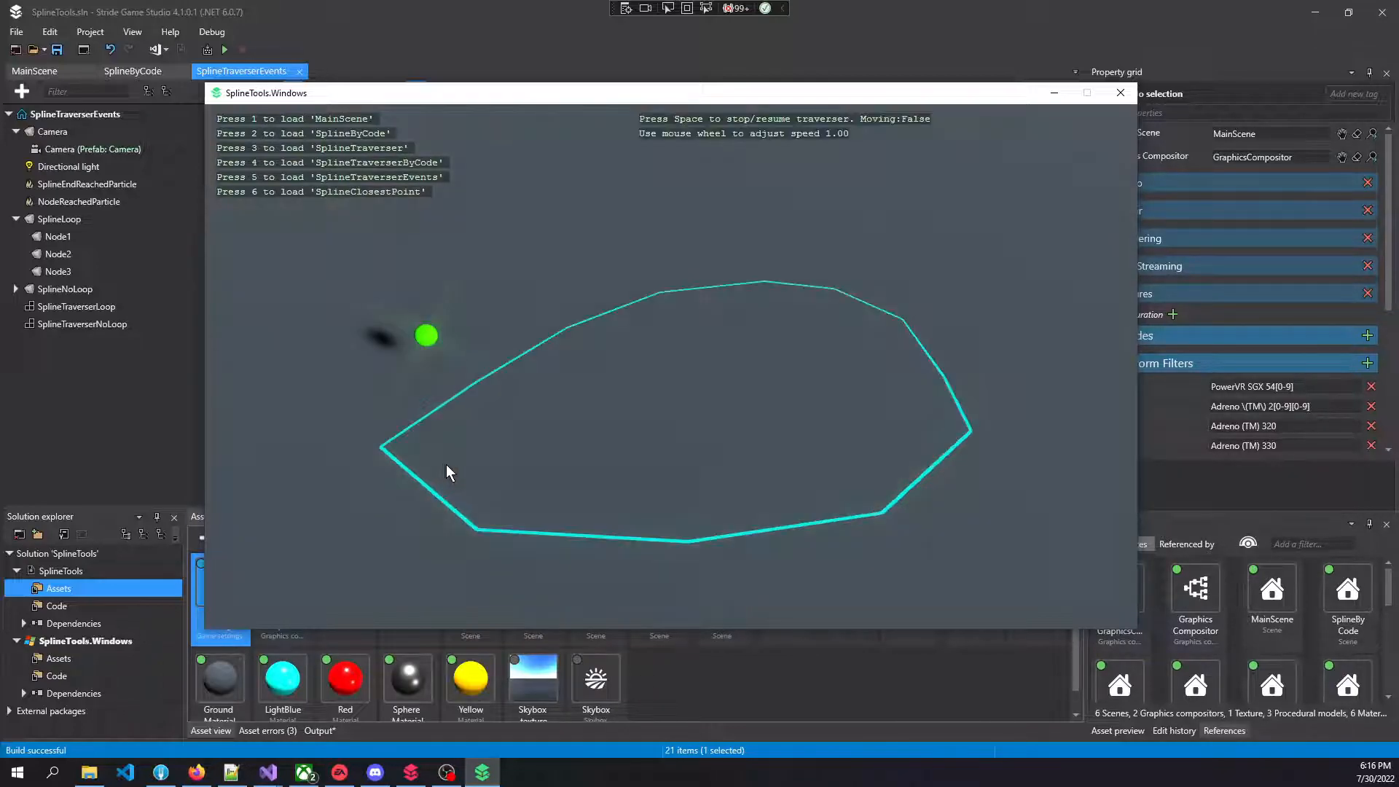
right_drag(549, 474, 587, 458)
key(d)
key(w)
key(s)
key(a)
key(w)
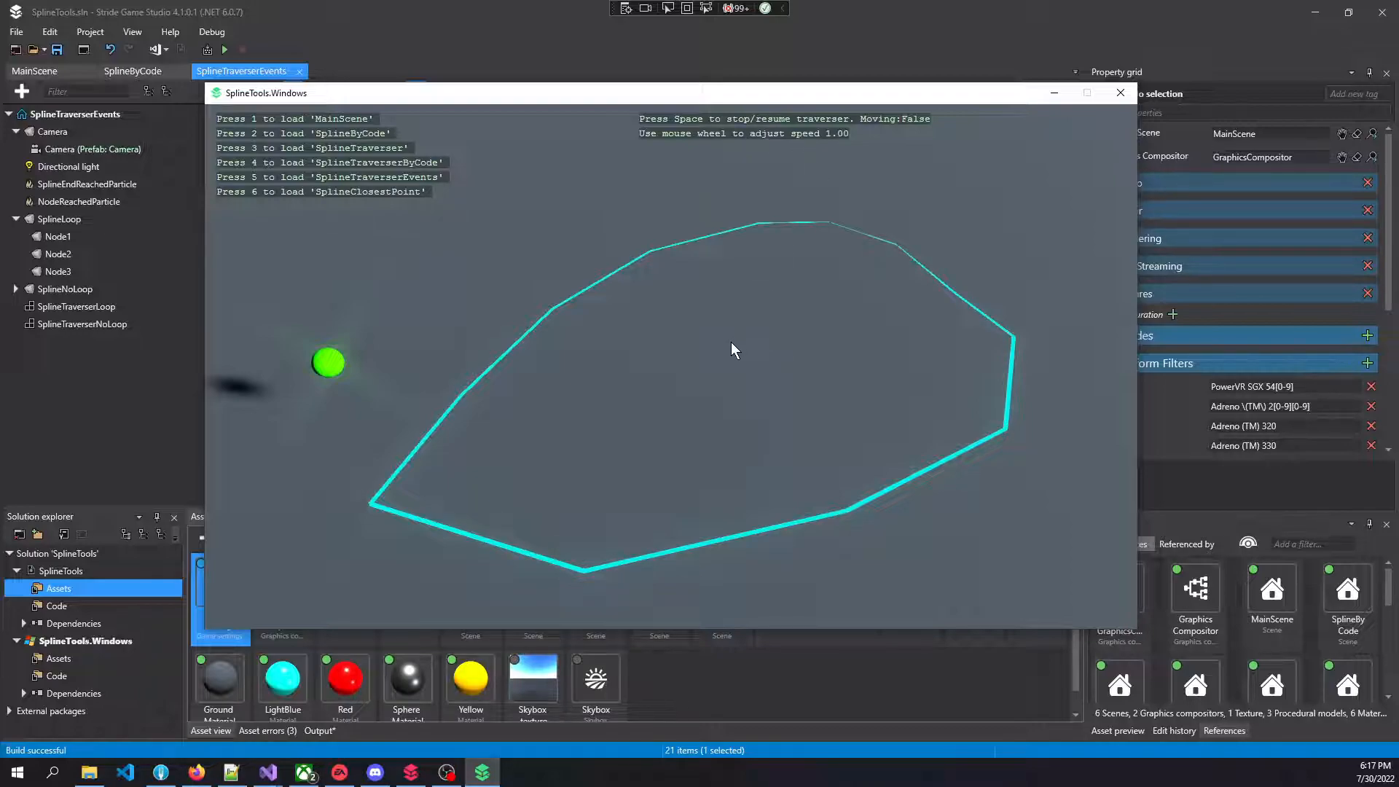
key(space)
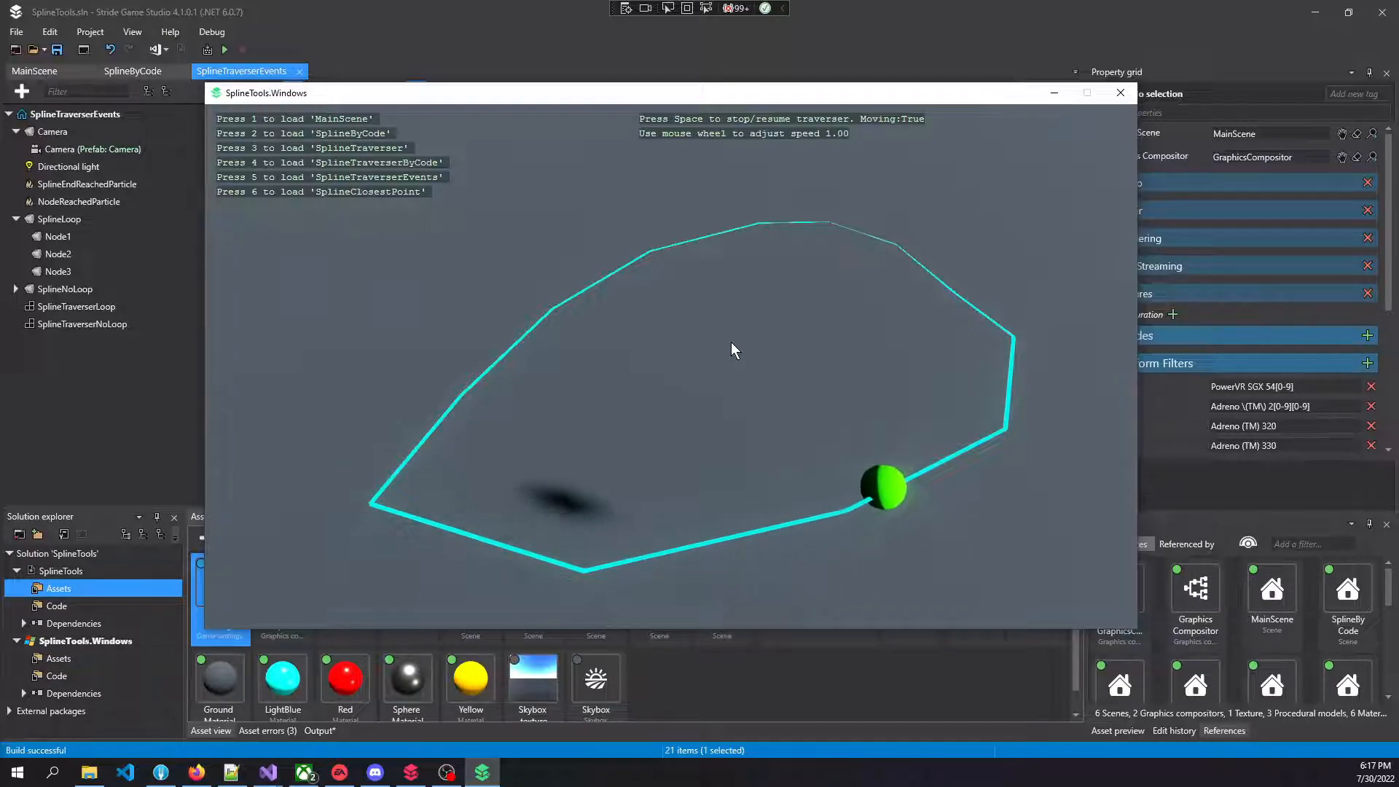
Raise the spline traverser's speed to 14.00
scroll(732, 343, up, 20)
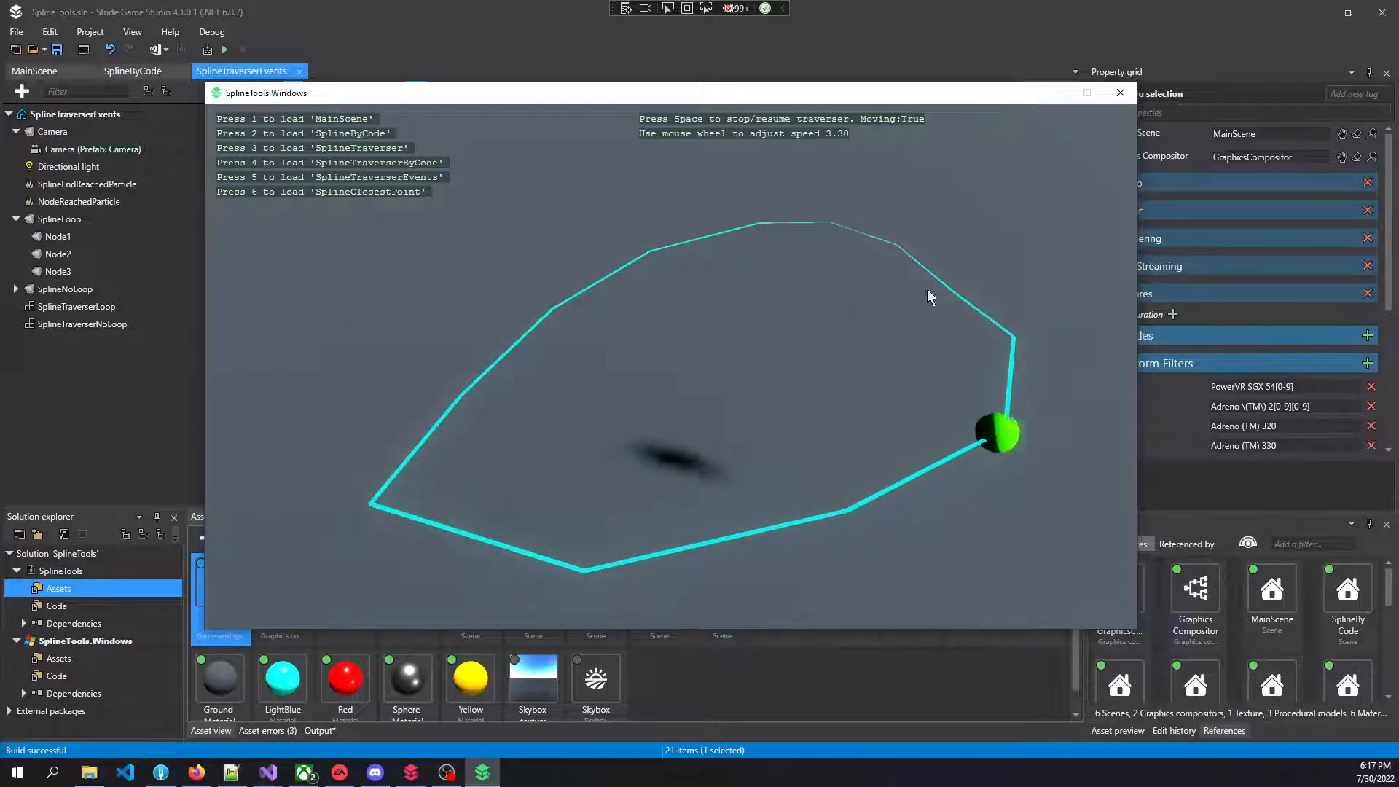
scroll(781, 287, up, 14)
scroll(868, 343, up, 15)
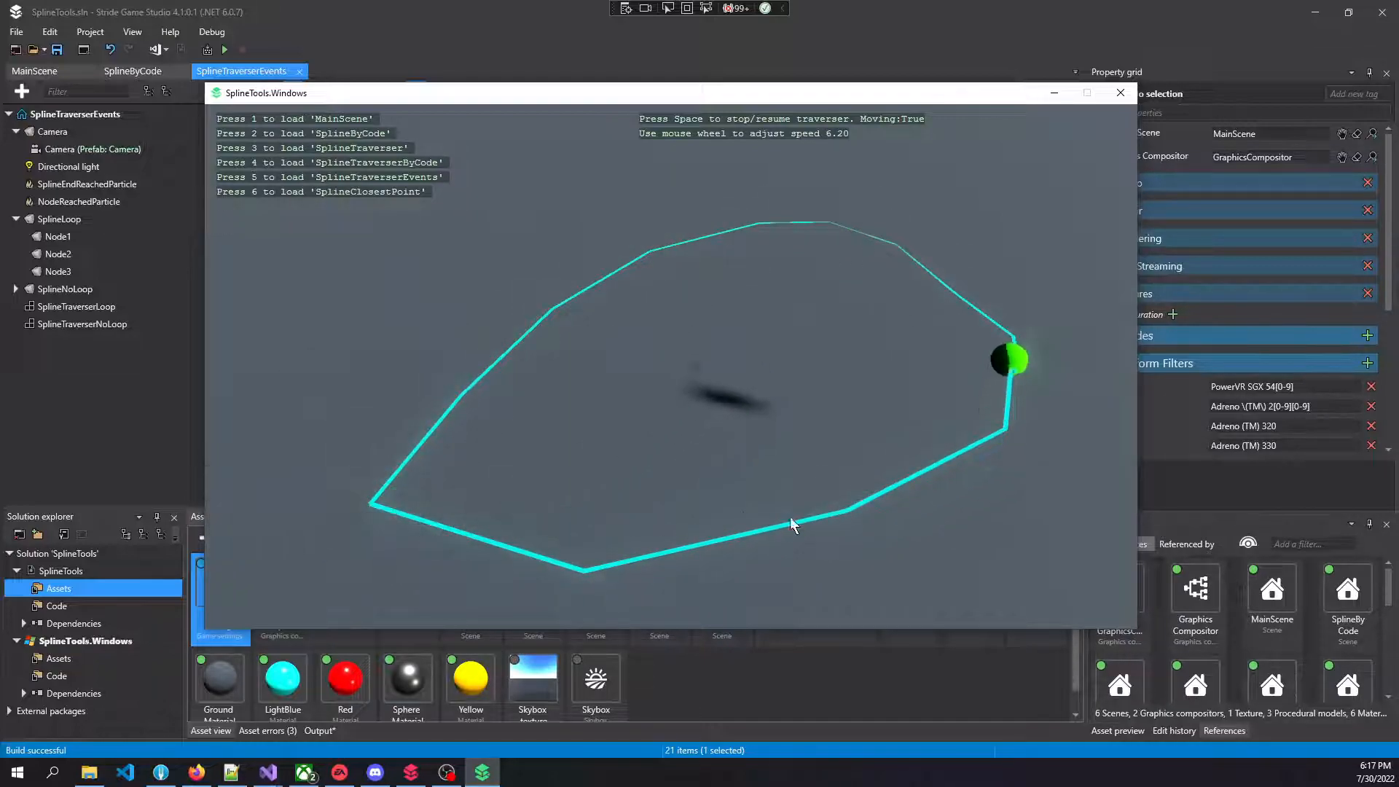
scroll(934, 324, up, 20)
scroll(925, 356, up, 20)
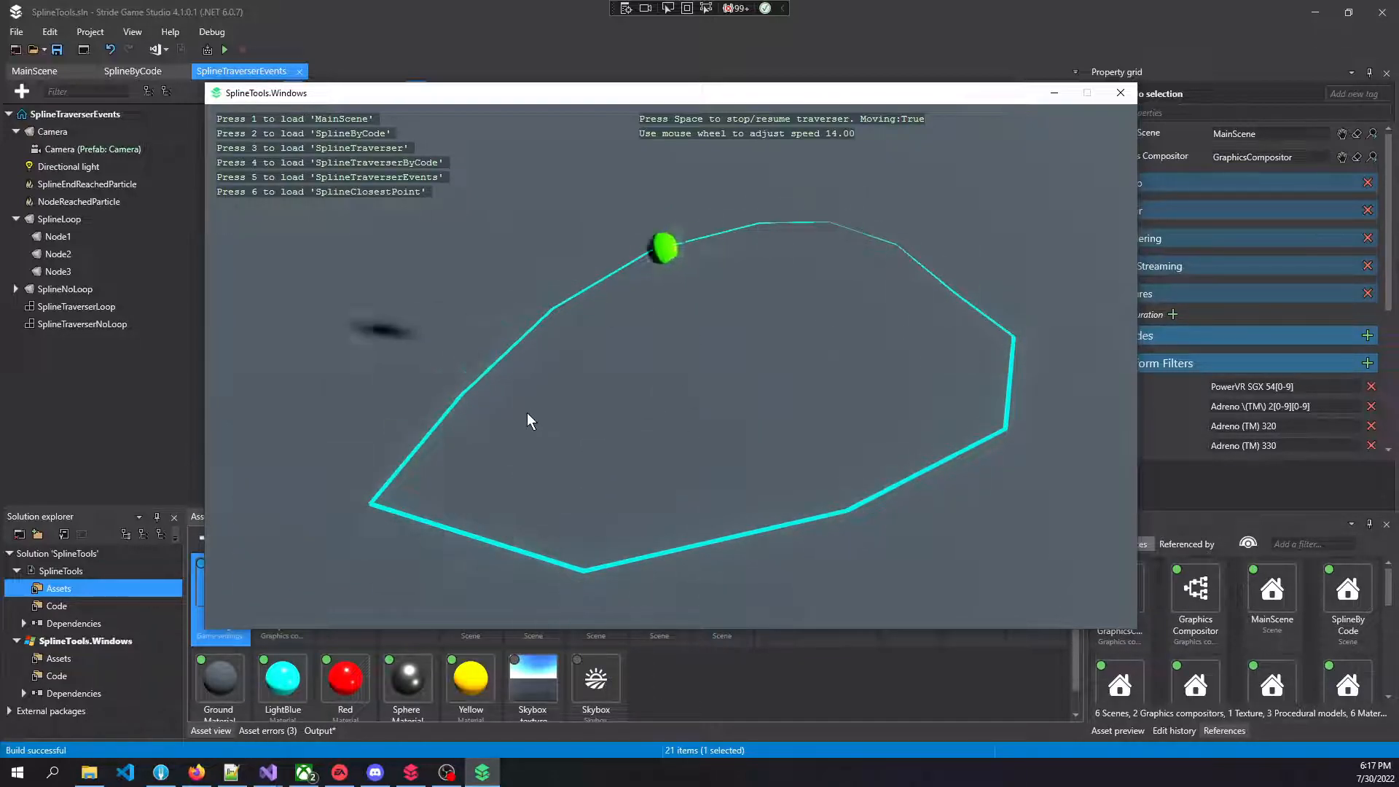
Reduce the spline traverser's speed to a negative value, -2.80, so it travels backwards
scroll(720, 435, down, 20)
scroll(722, 437, down, 19)
scroll(721, 423, down, 6)
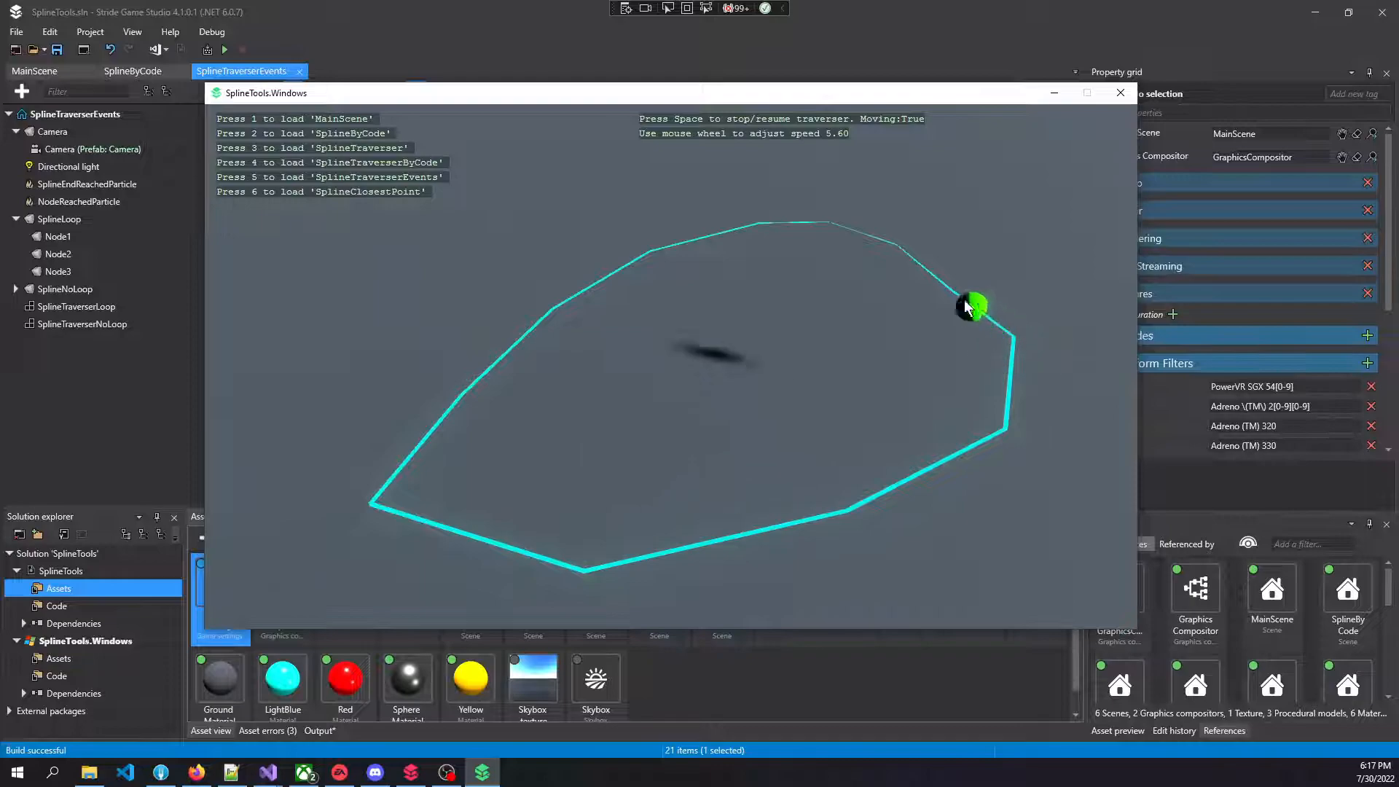
scroll(749, 414, down, 12)
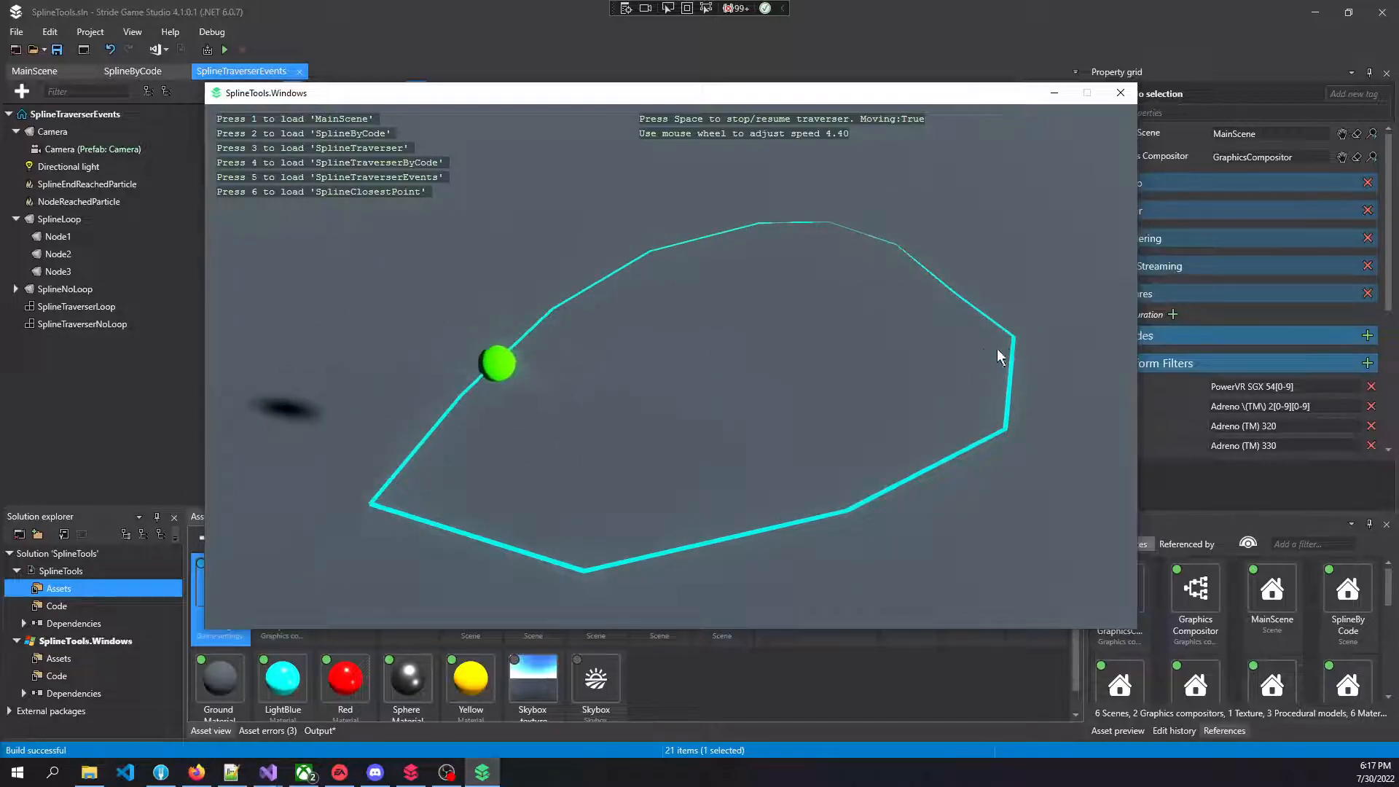
scroll(819, 373, down, 3)
scroll(786, 365, down, 20)
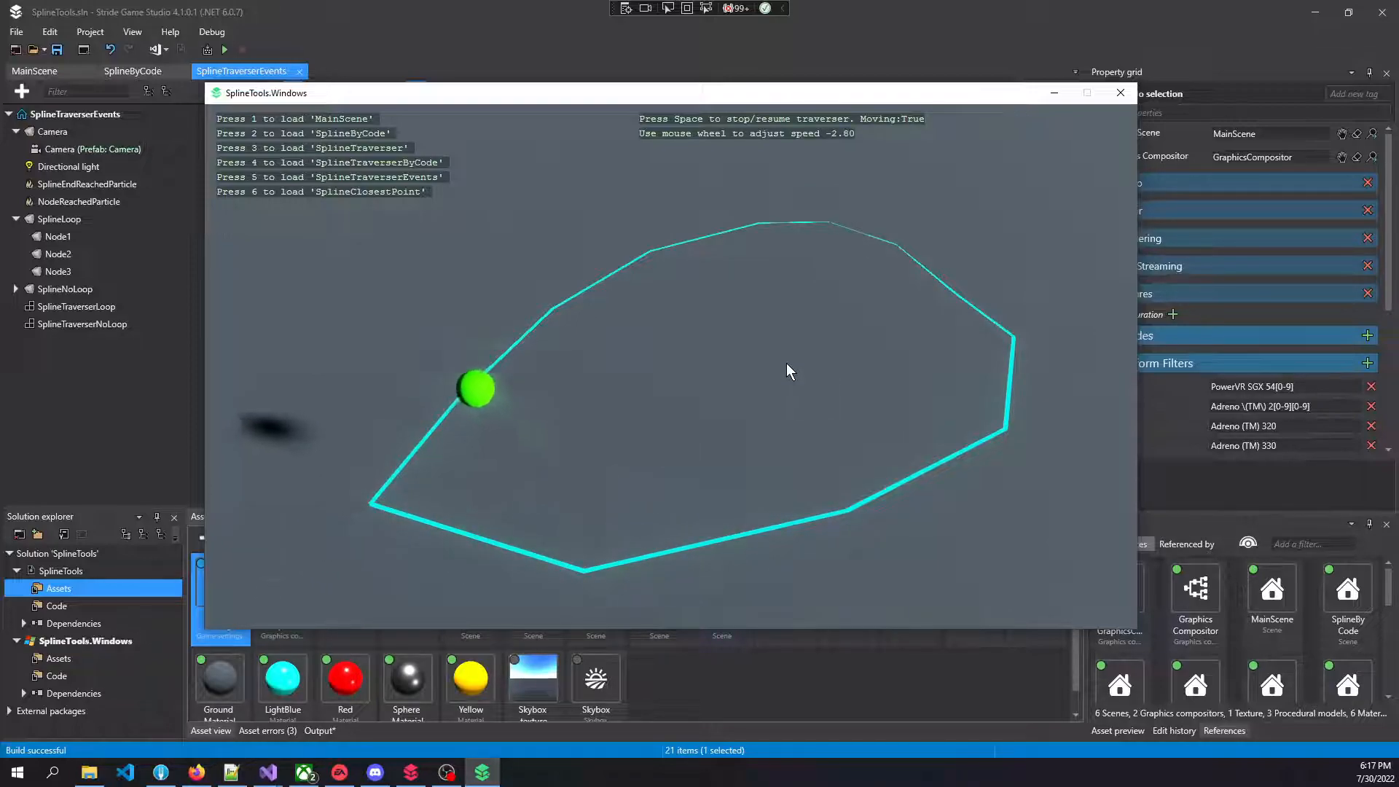
Raise the traverser's speed to 2.00, then load the SplineTraverserEvents scene
scroll(785, 363, up, 20)
scroll(787, 364, up, 18)
scroll(785, 363, up, 8)
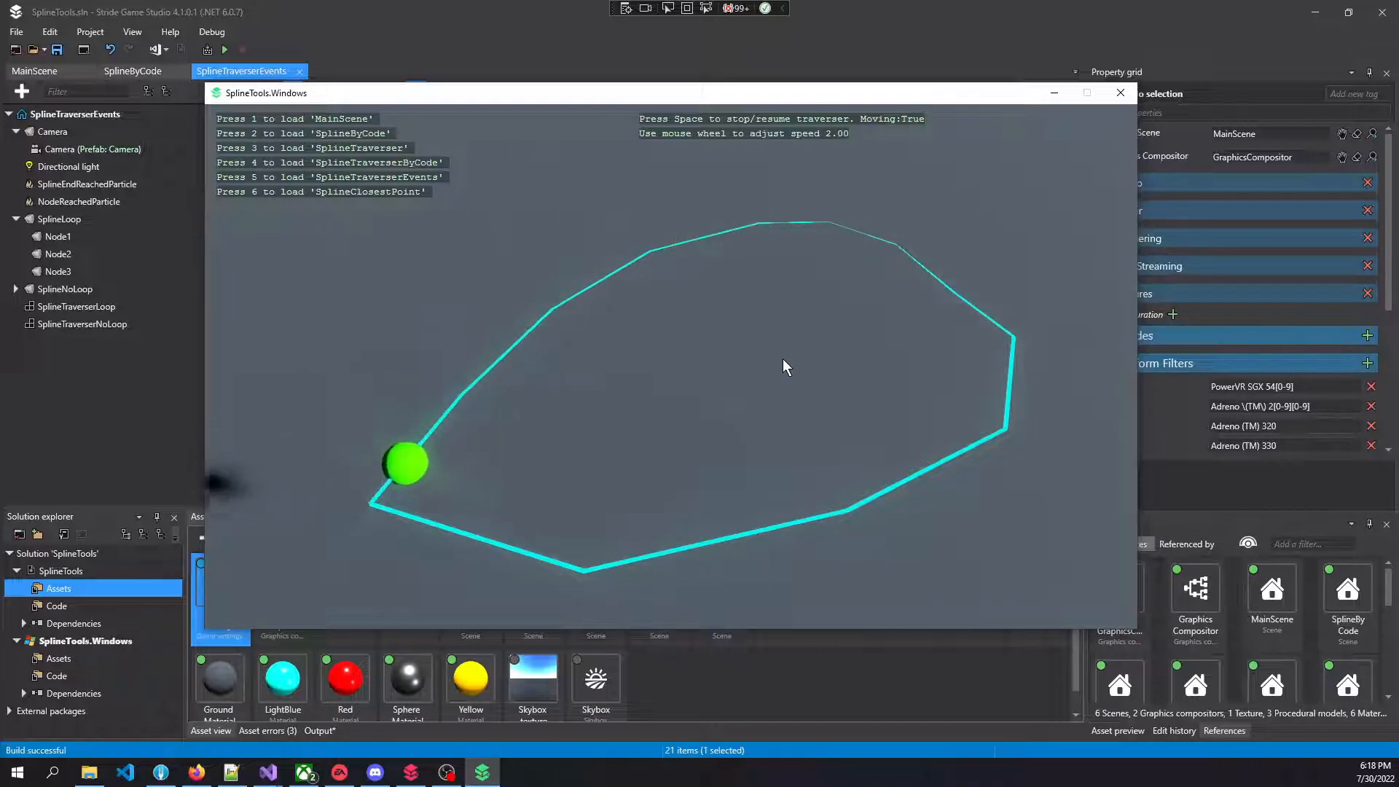
key(5)
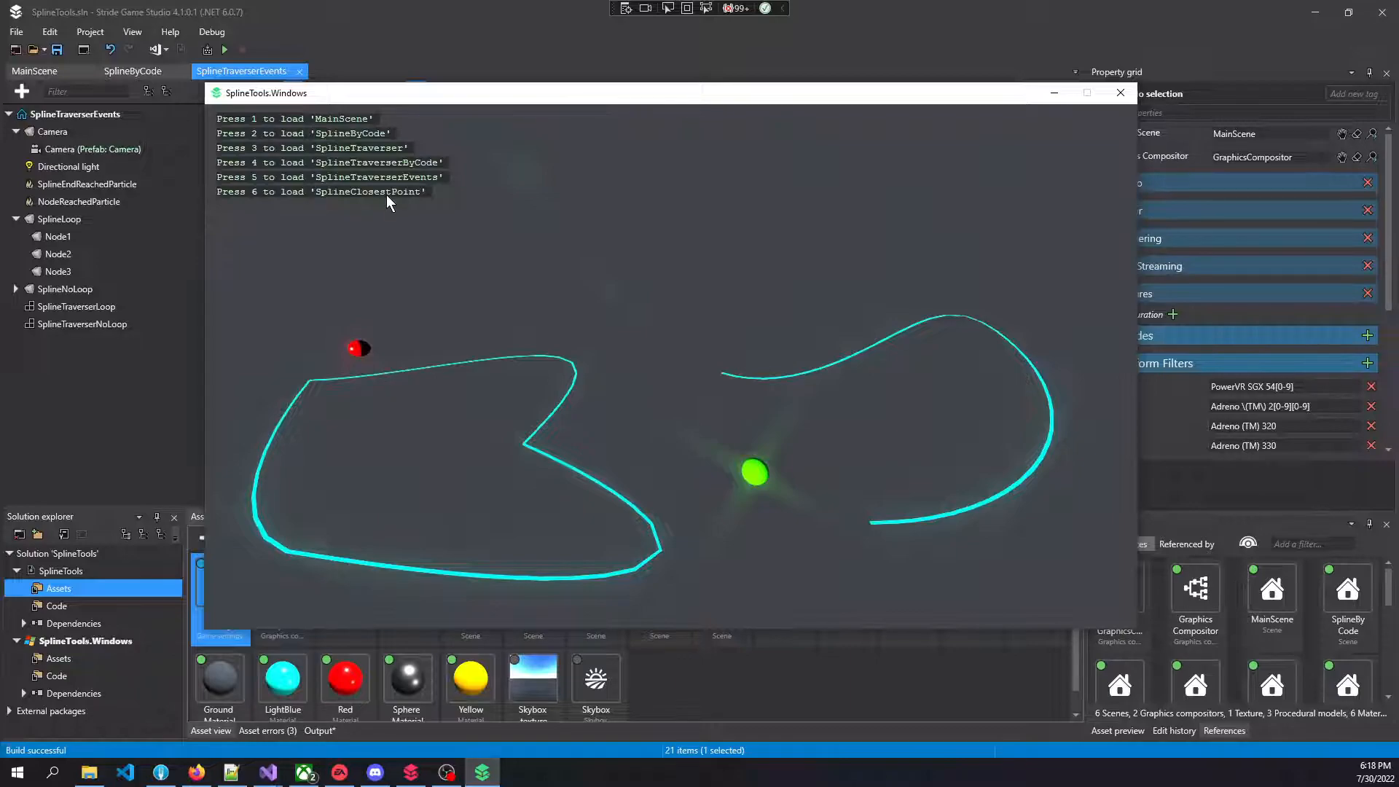
Load the SplineClosestPoint scene and move the black sphere around to test the closest point on the spline
key(6)
key(s)
key(d)
key(a)
key(w)
key(a)
key(s)
key(d)
key(w)
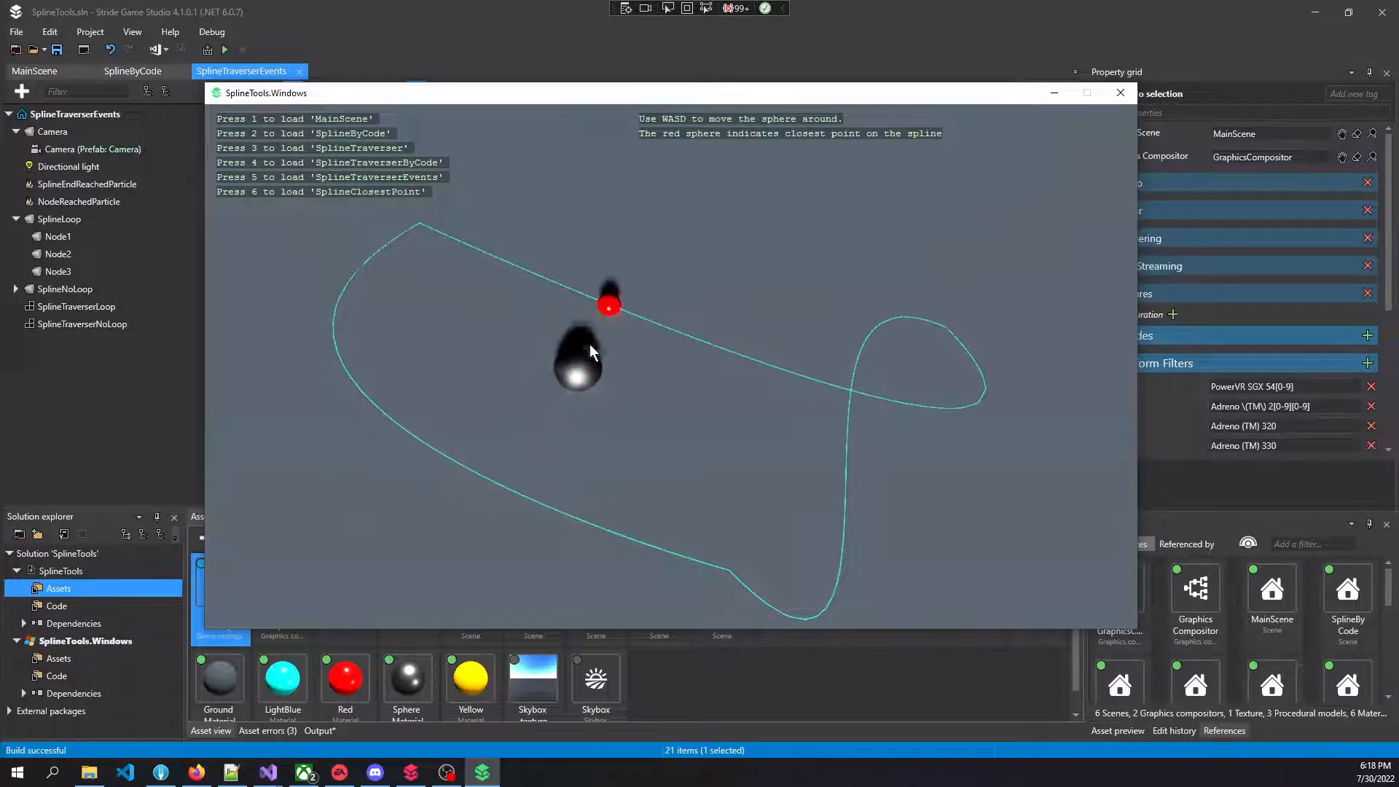
key(s)
key(a)
key(w)
key(d)
key(w)
key(a)
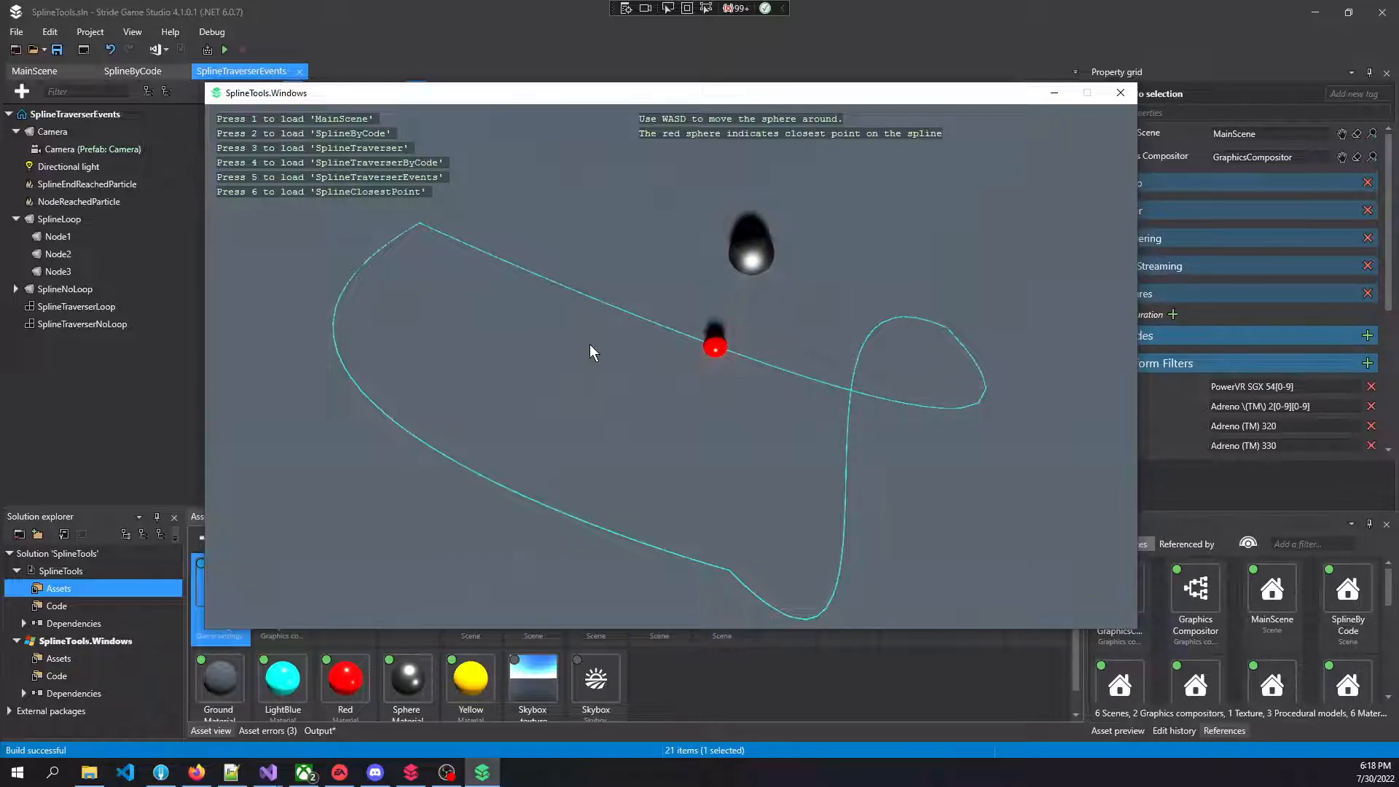
key(a)
key(d)
key(s)
key(s)
key(a)
key(w)
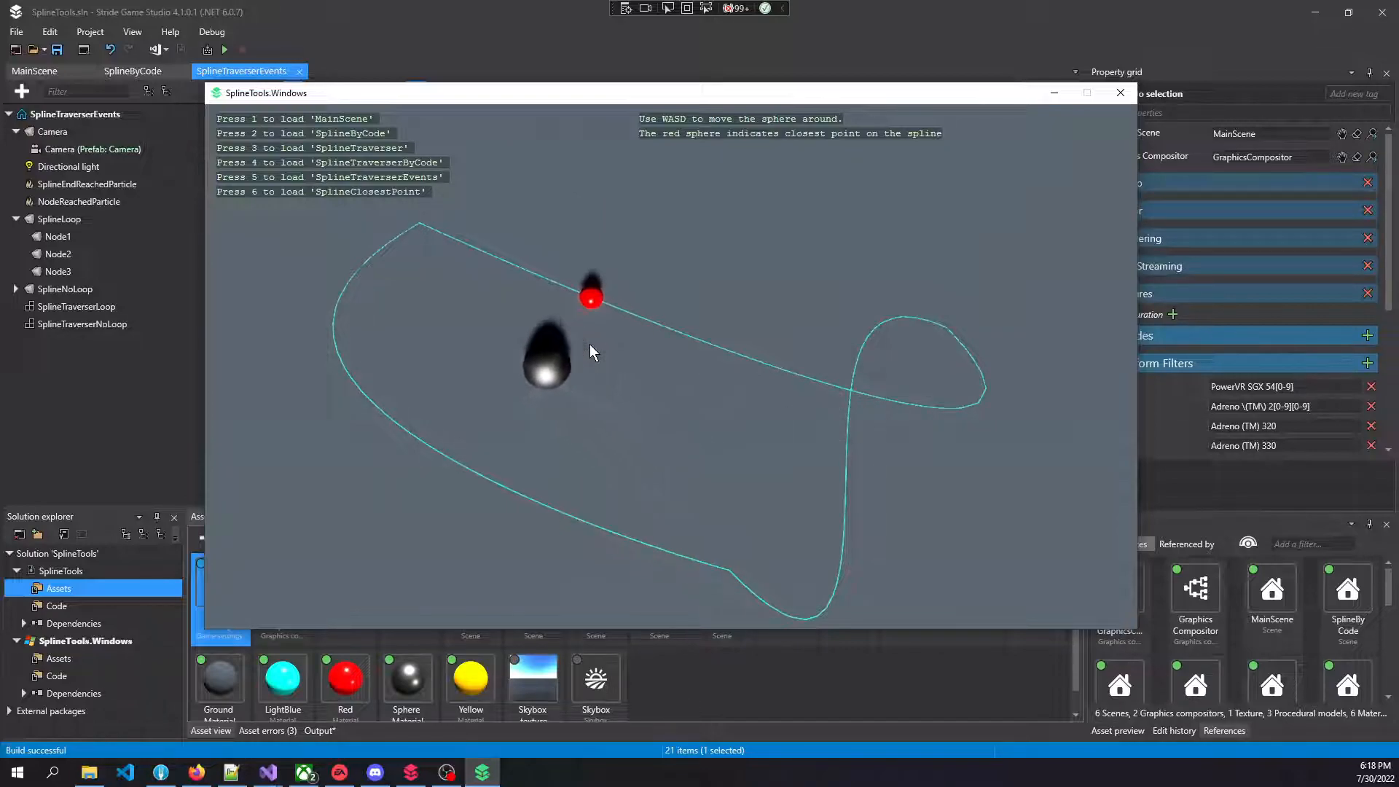
key(d)
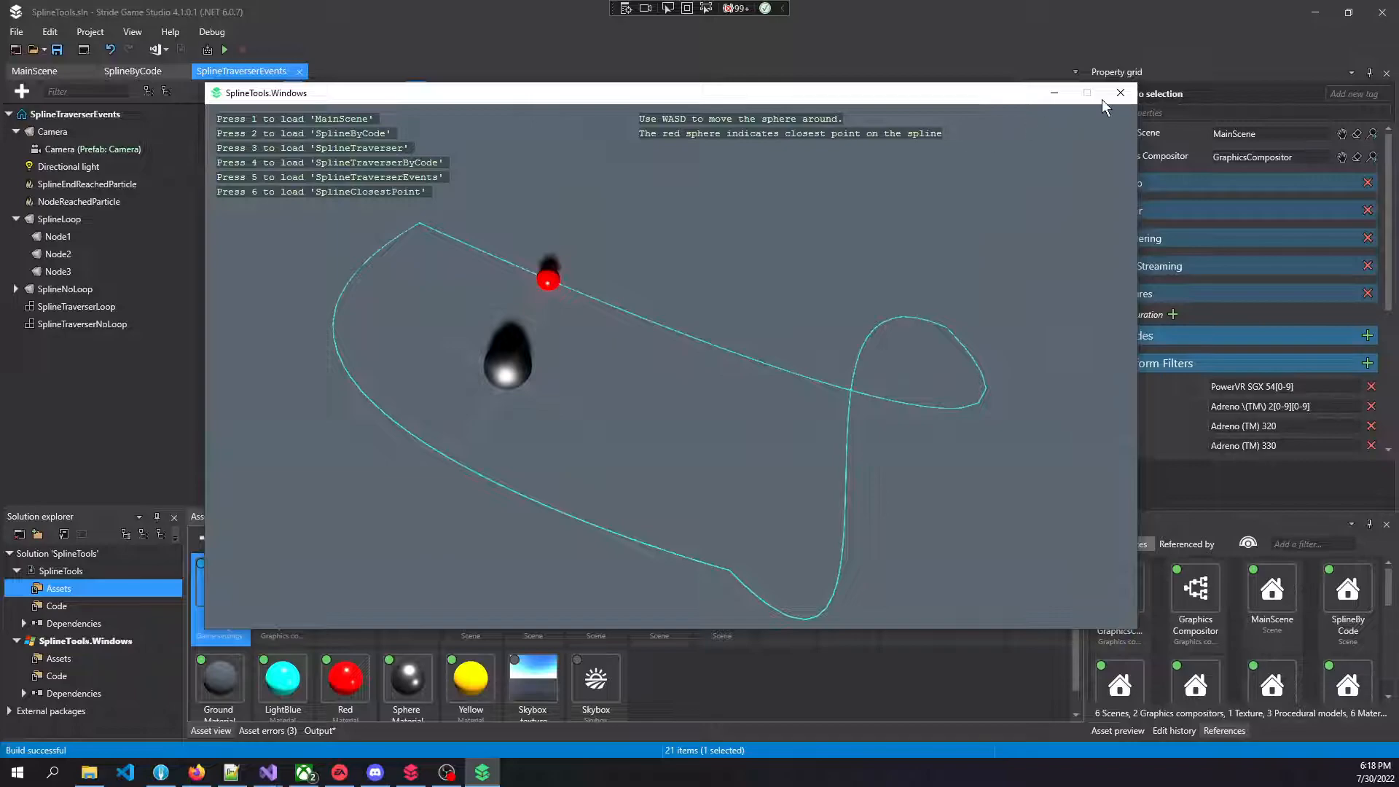
Close the running demo and inspect Node1 of SplineLoop with its spline node properties in the scene editor
click(1121, 92)
right_drag(762, 300, 820, 303)
key(w)
key(s)
right_drag(675, 305, 675, 308)
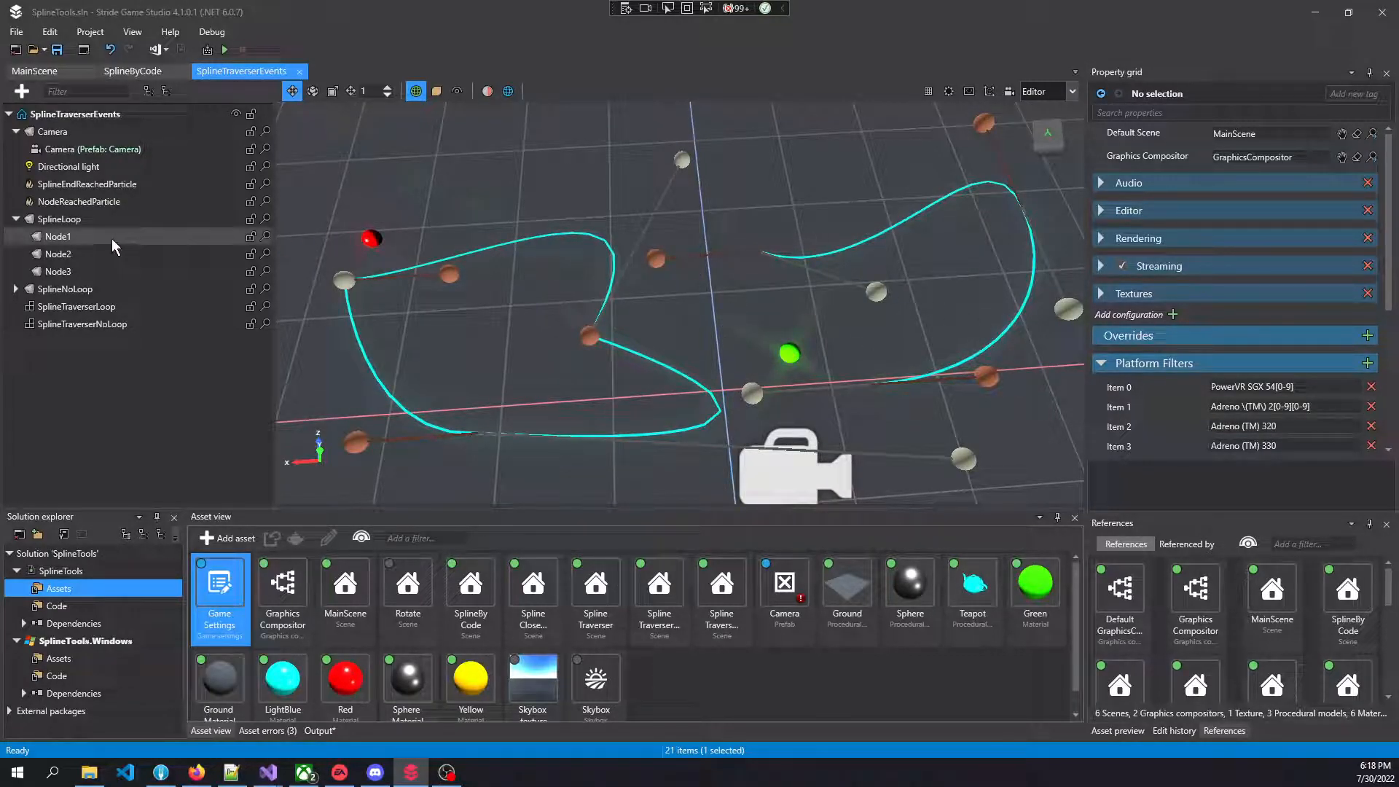
click(61, 241)
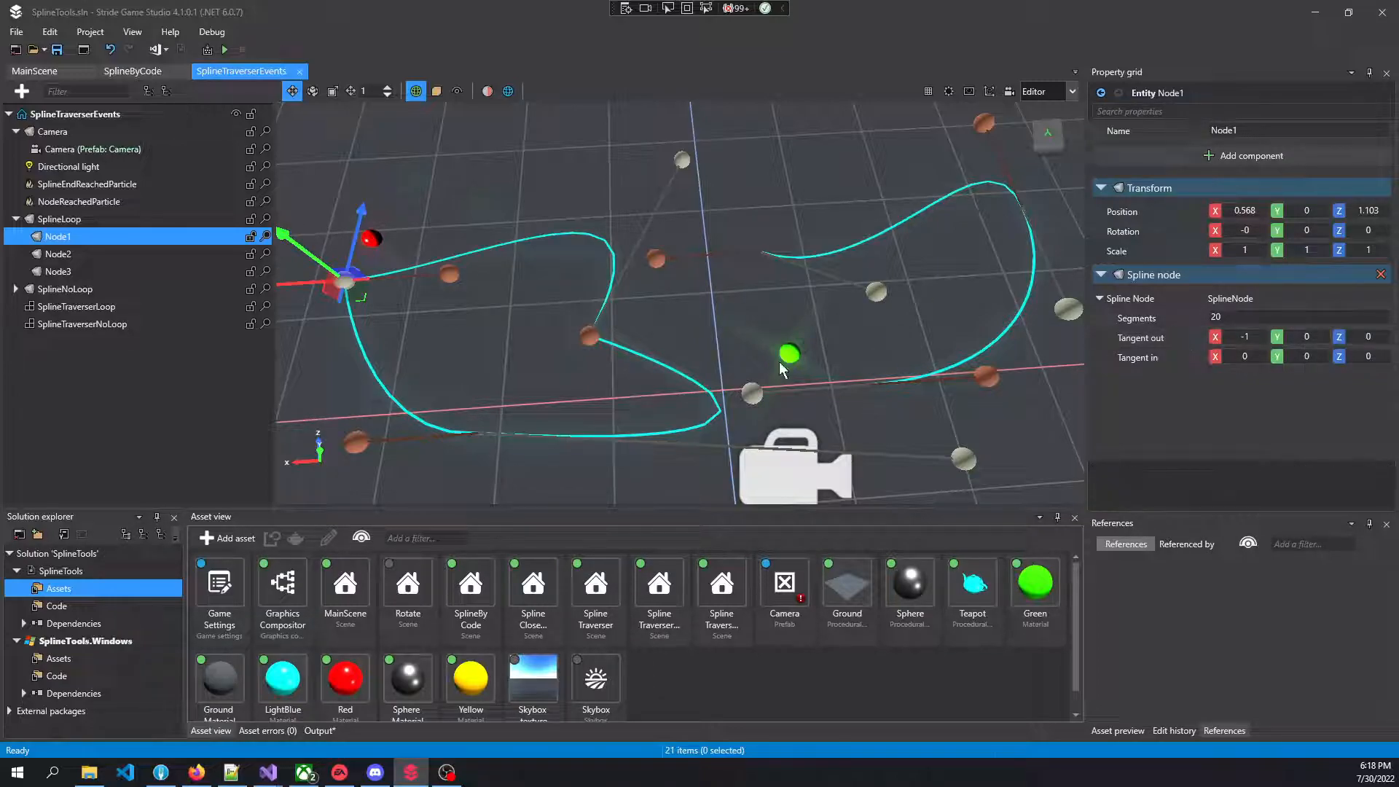
right_drag(784, 360, 754, 344)
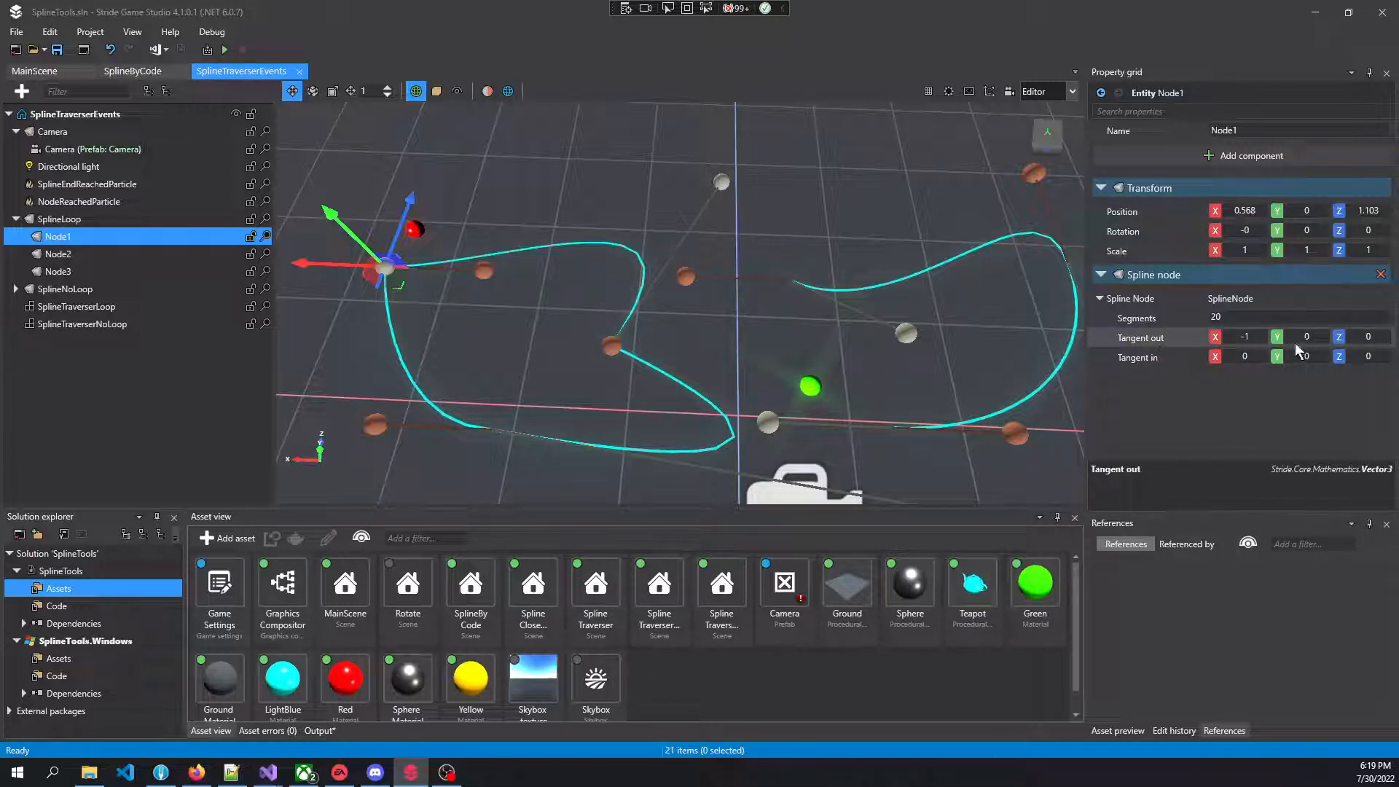
Hide the spline node gizmos in the scene viewport
click(991, 92)
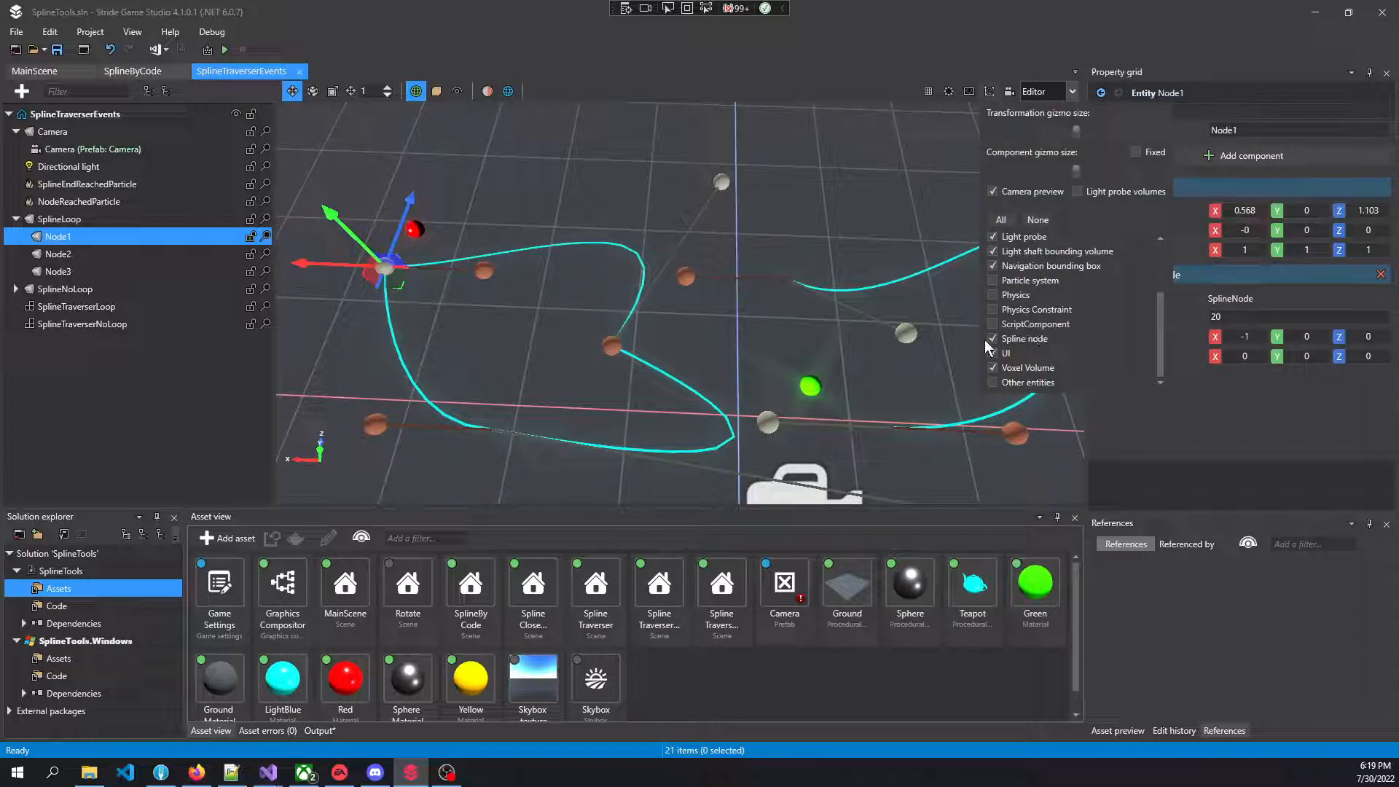
click(992, 338)
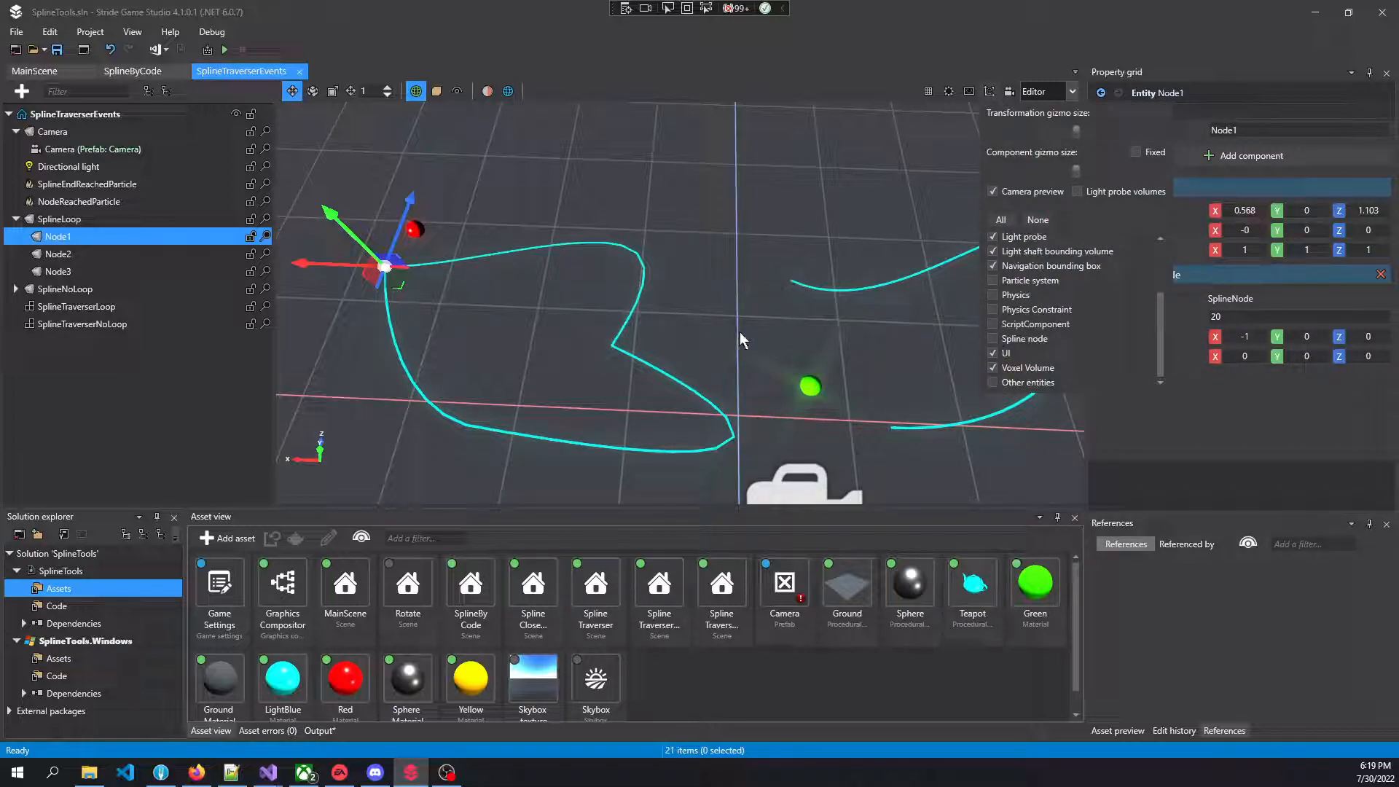
click(747, 231)
right_drag(749, 257, 765, 285)
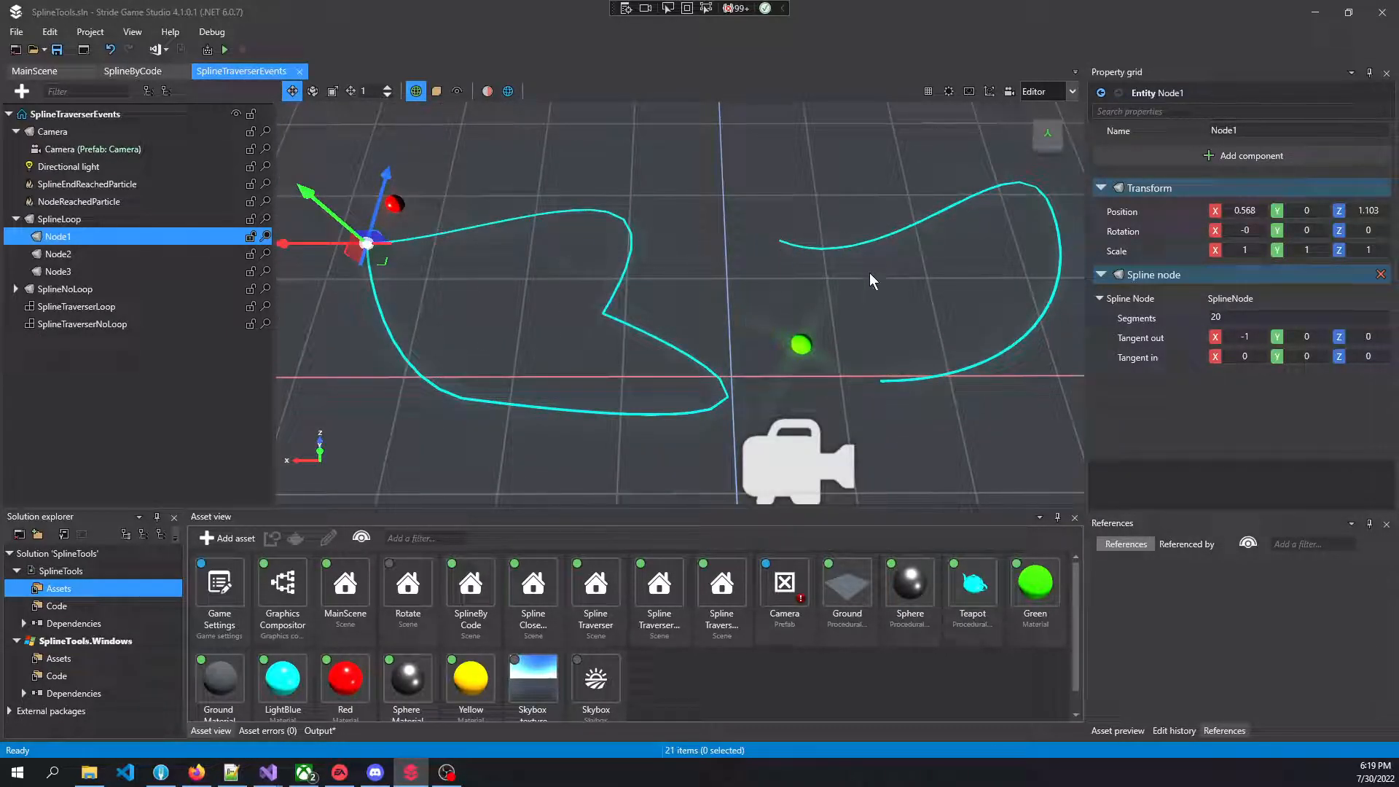
Review the node list in SplineLoop's Spline component and the properties of its Node1 entity
click(141, 218)
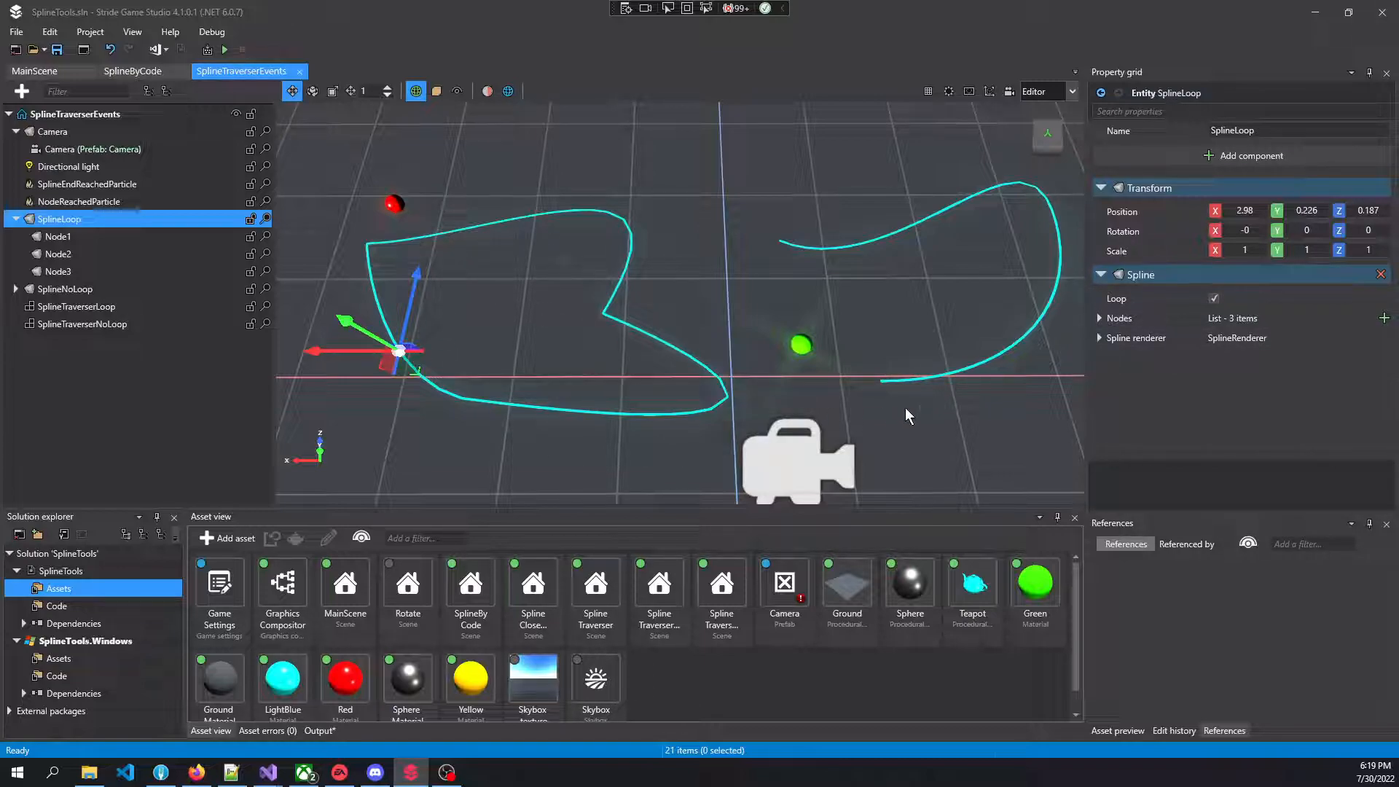
click(1099, 318)
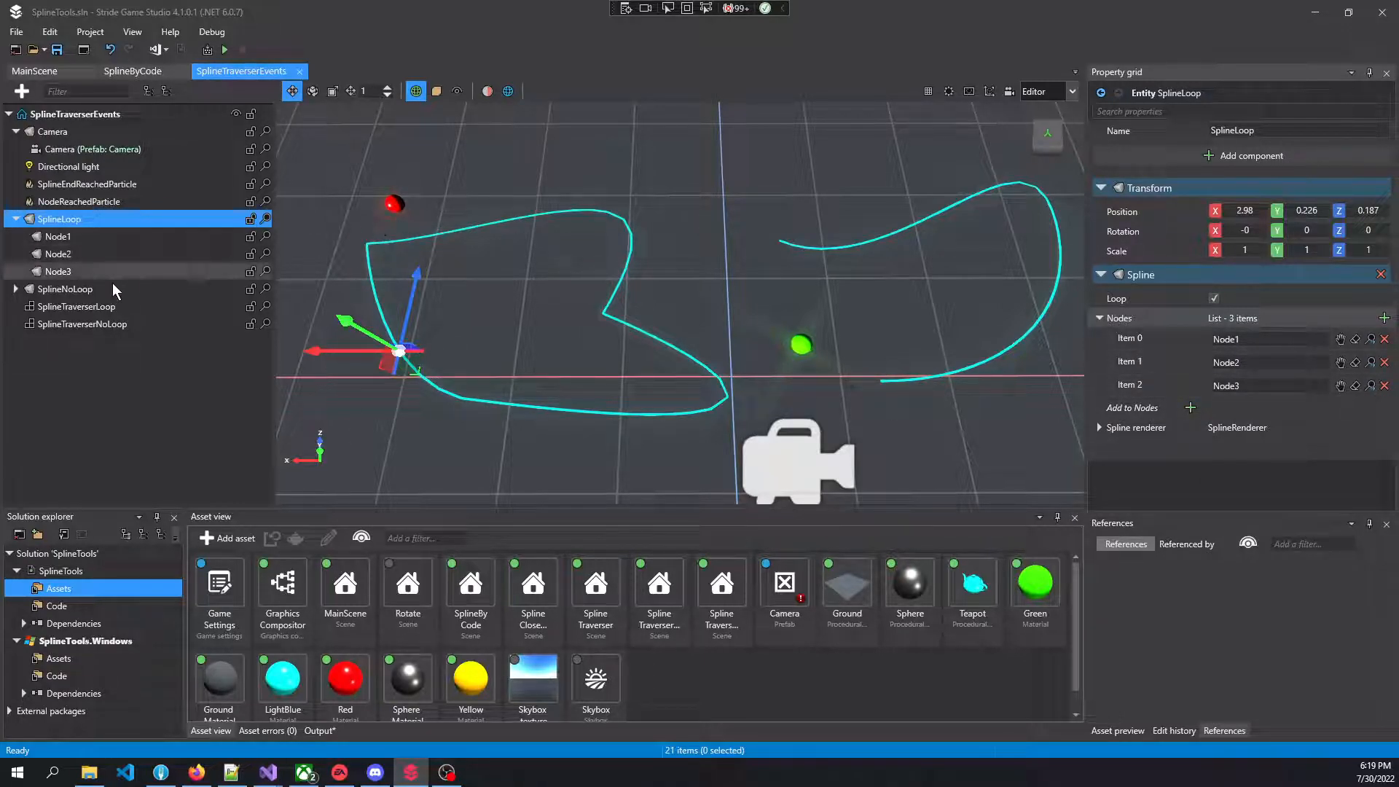
click(95, 238)
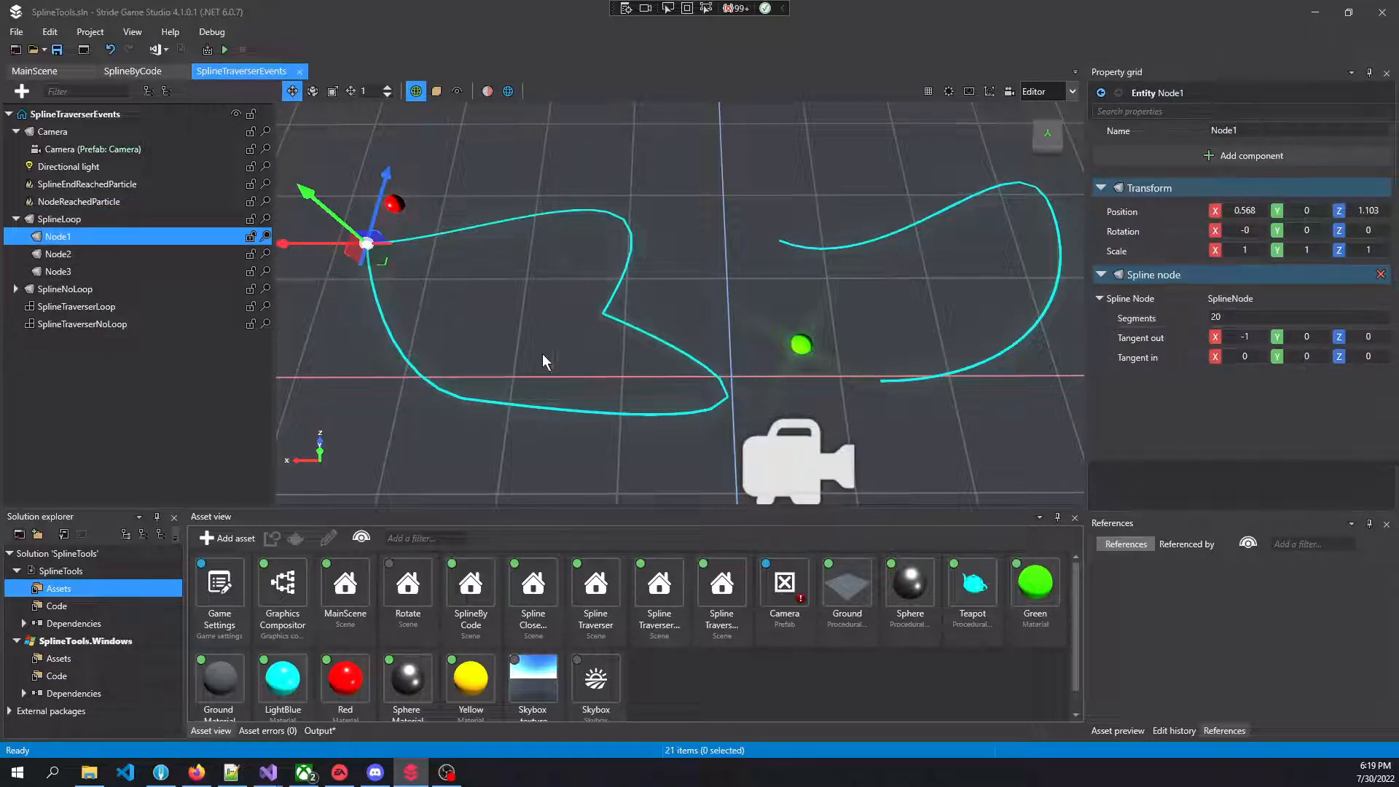
click(172, 221)
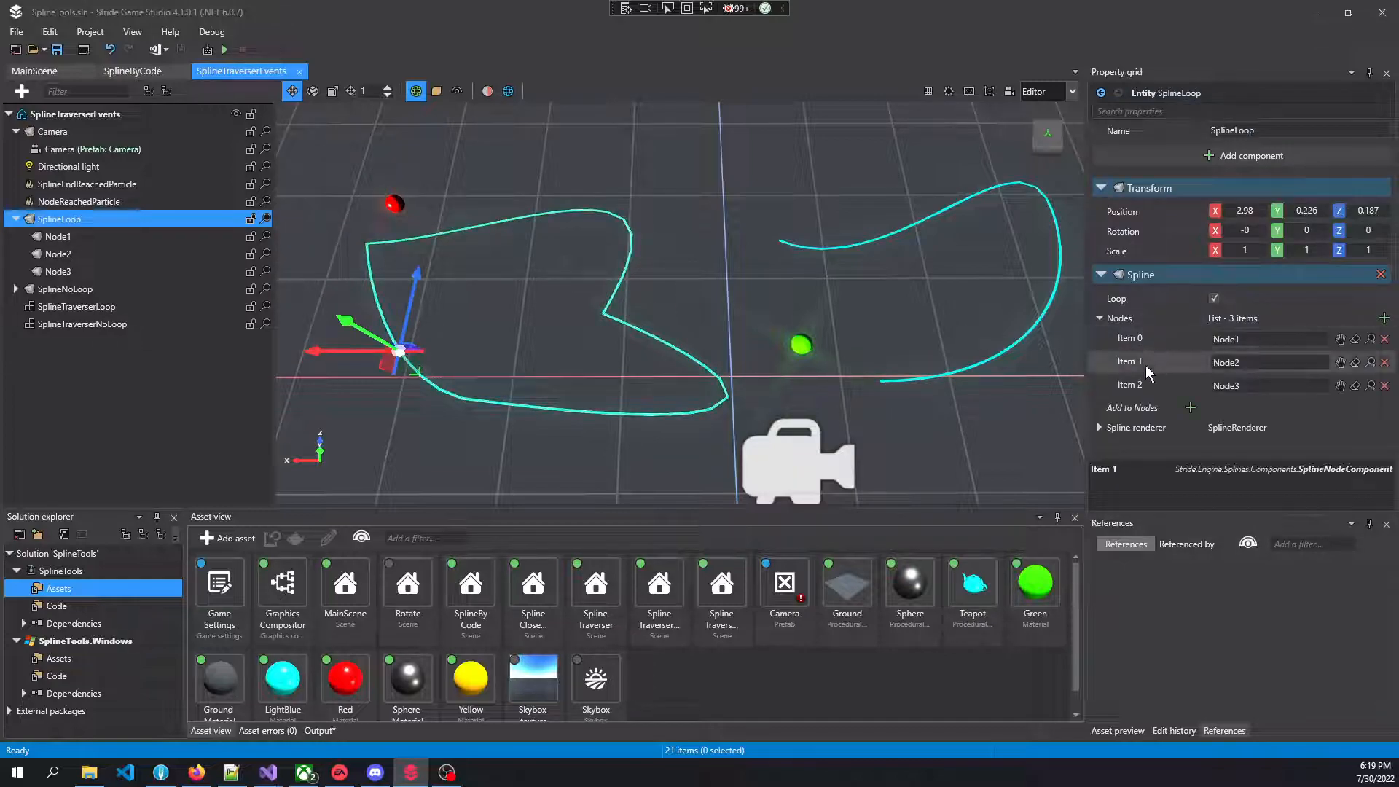
In SplineLoop's spline renderer, switch segment display off and on again, then enable Show boundingbox
click(1099, 427)
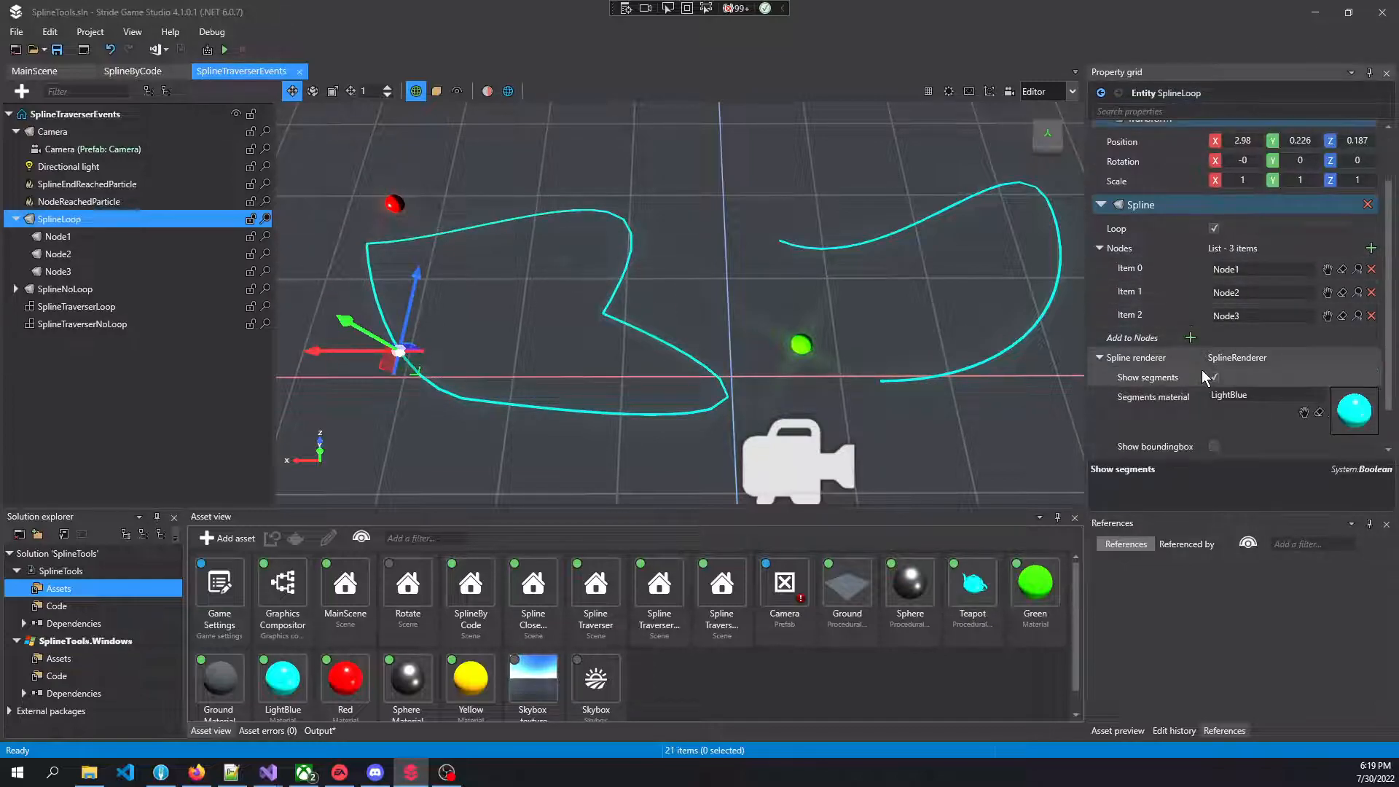
scroll(1209, 364, down, 3)
click(1214, 327)
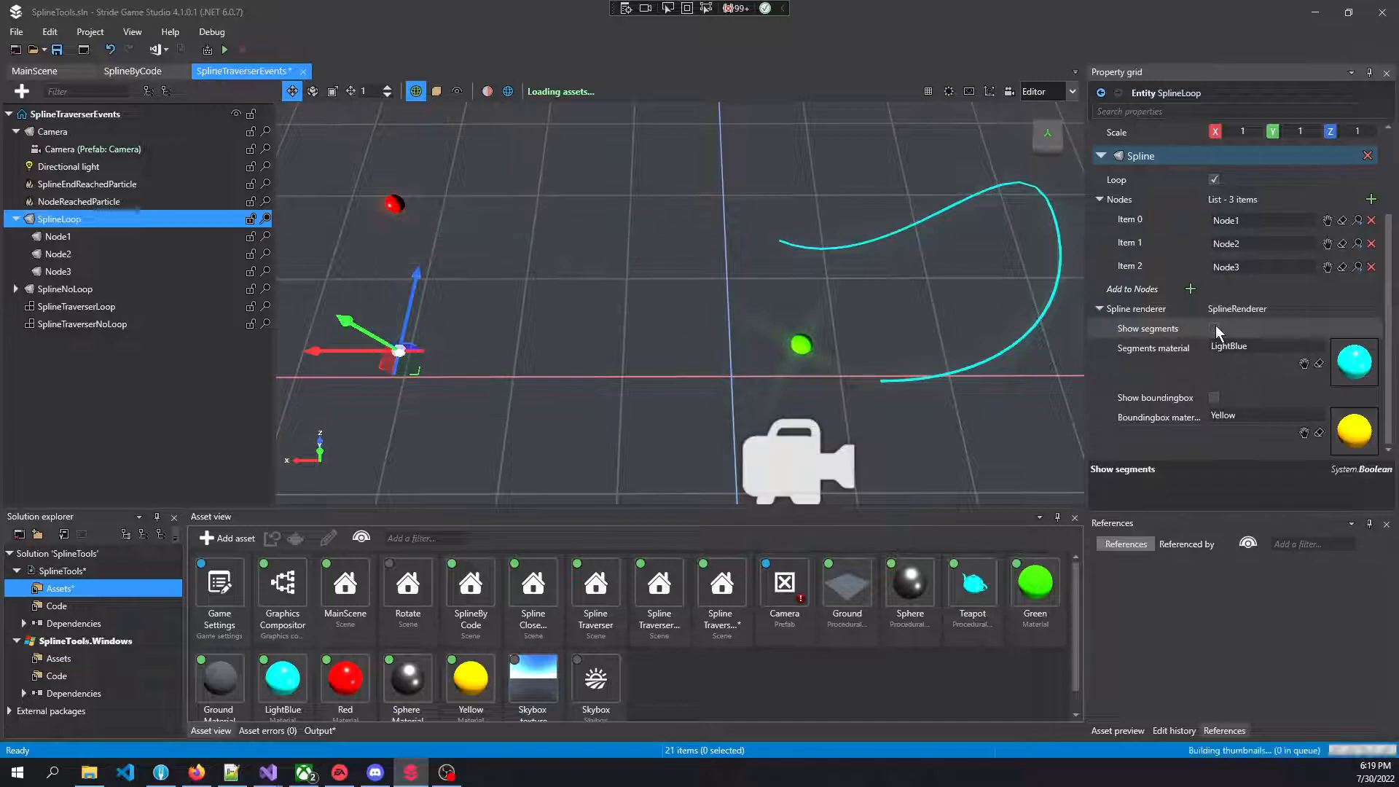
click(1215, 327)
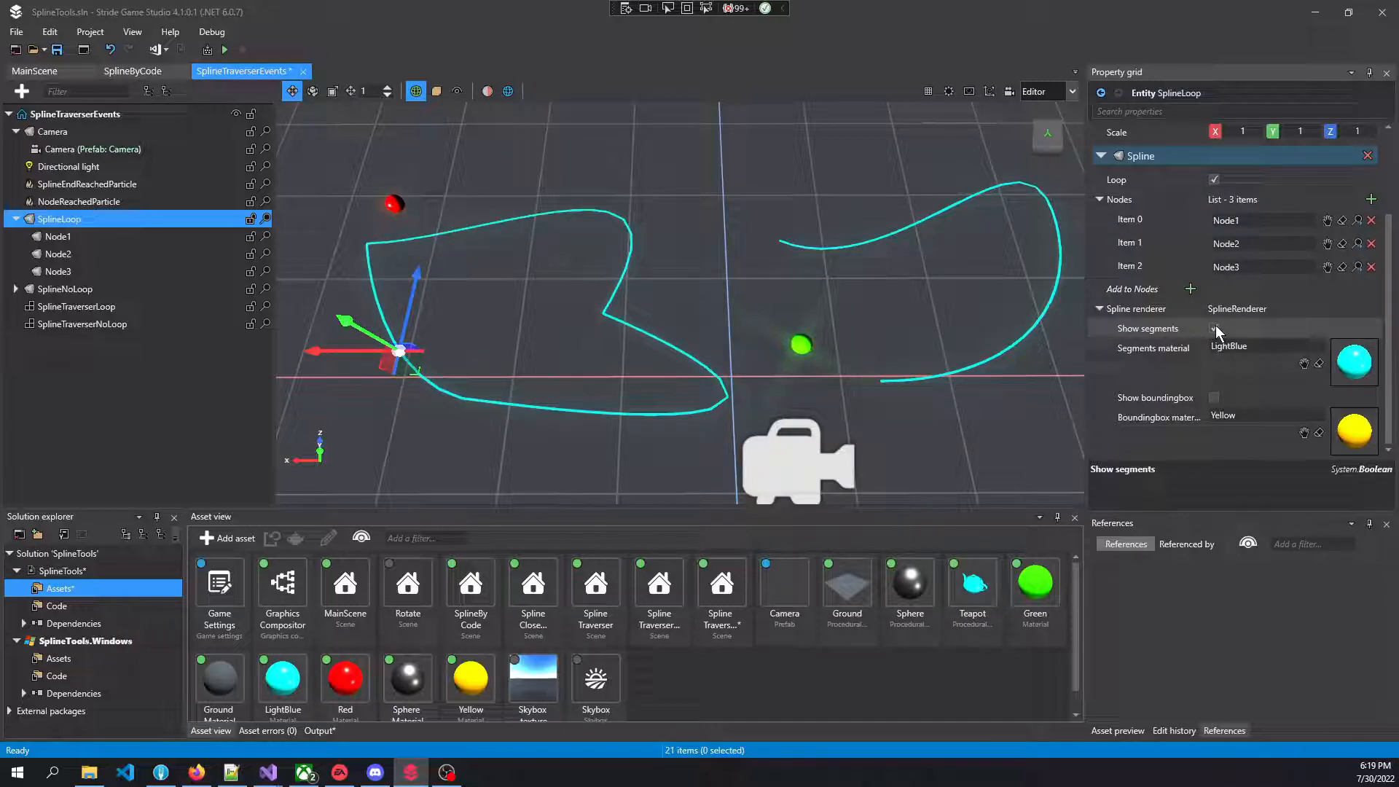
click(1215, 396)
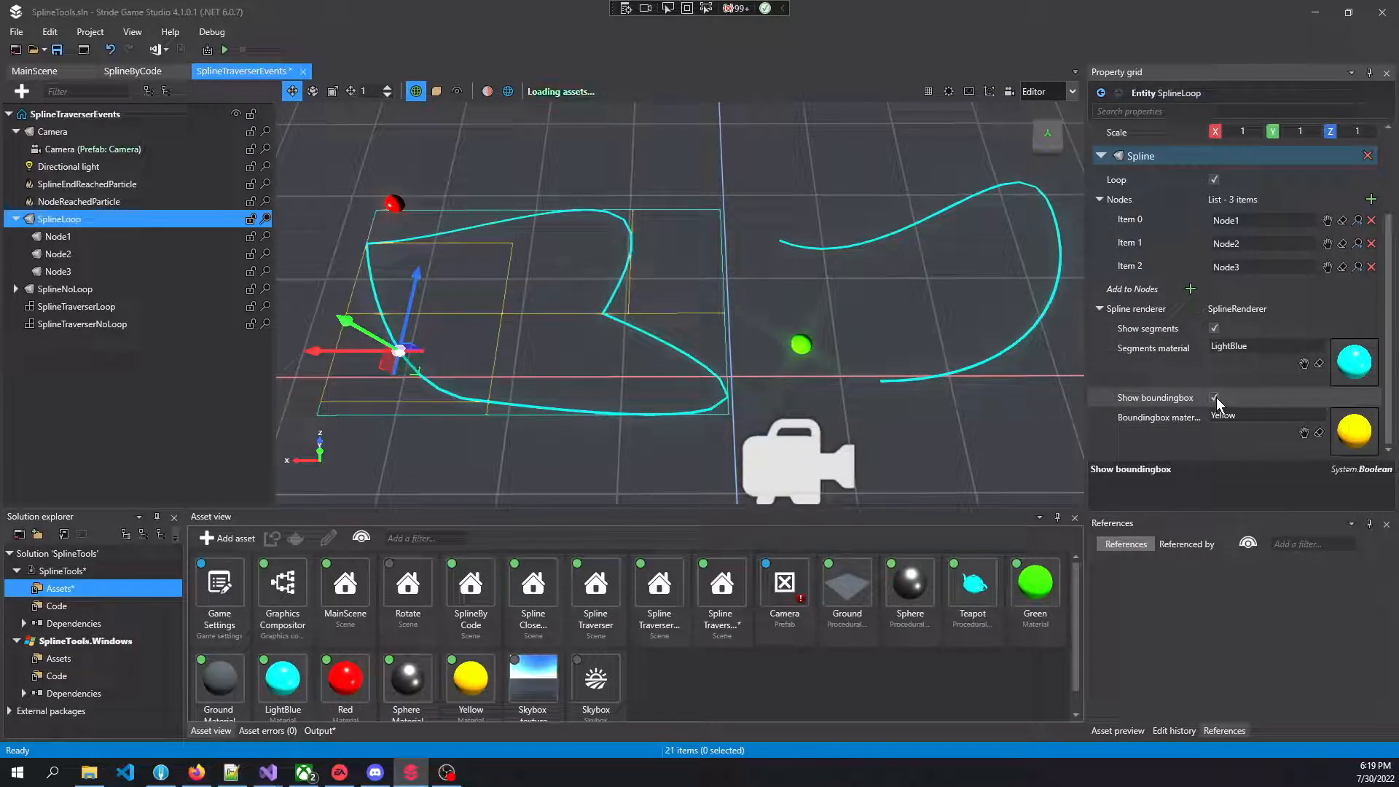
Turn off the bounding box display in SplineLoop's spline renderer
click(1215, 397)
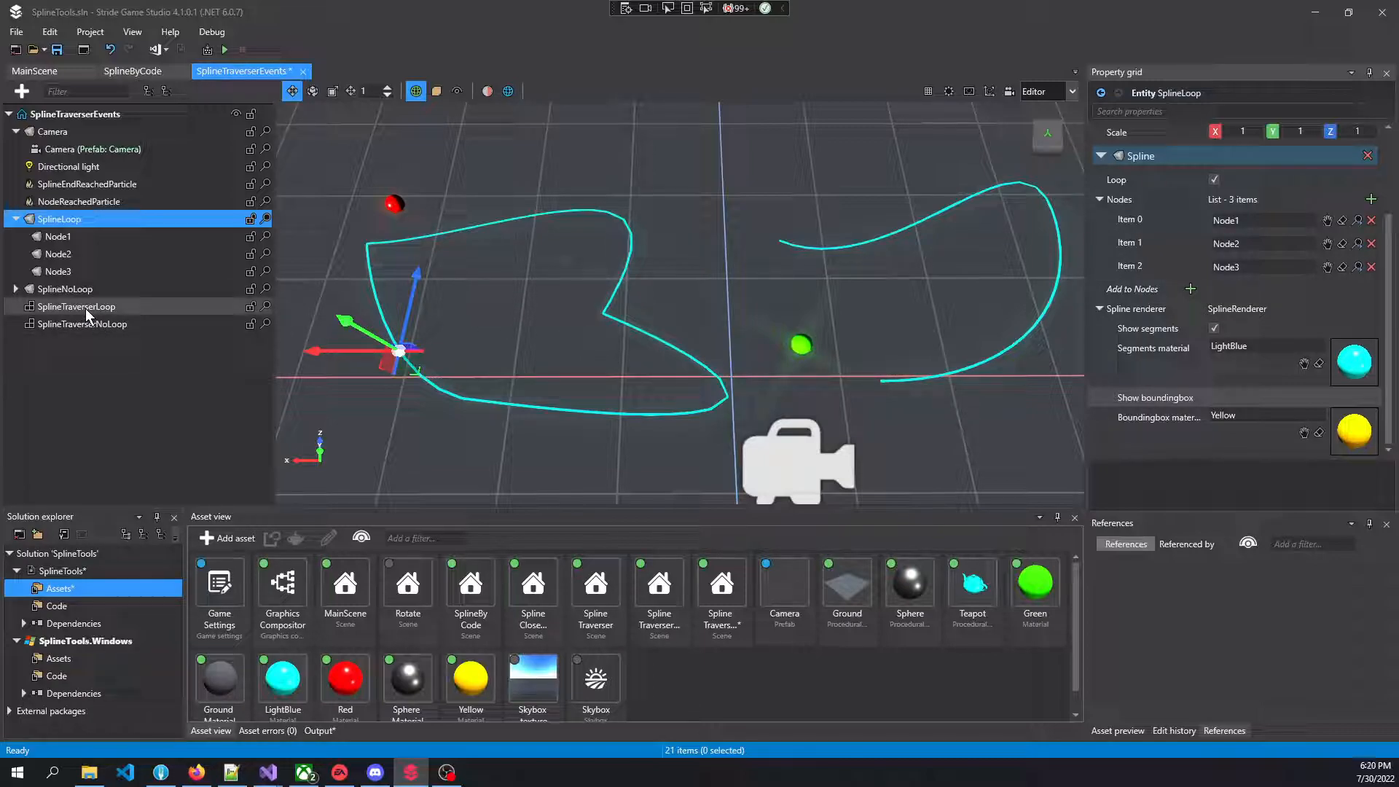
Preview the particle effects of SplineEndReachedParticle and NodeReachedParticle by enabling both particle systems together and disabling them again
click(81, 185)
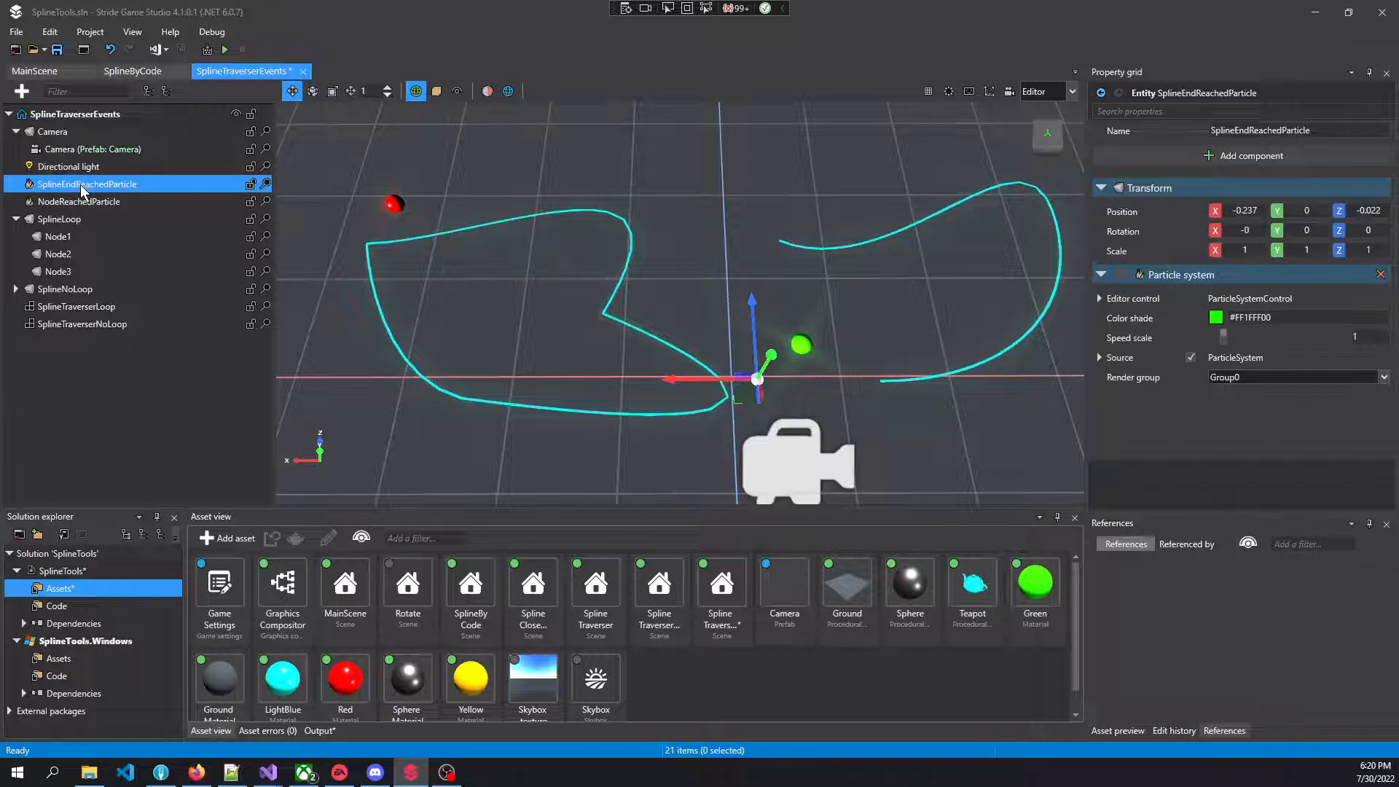
ctrl+click(87, 203)
click(1123, 275)
right_drag(759, 361, 632, 364)
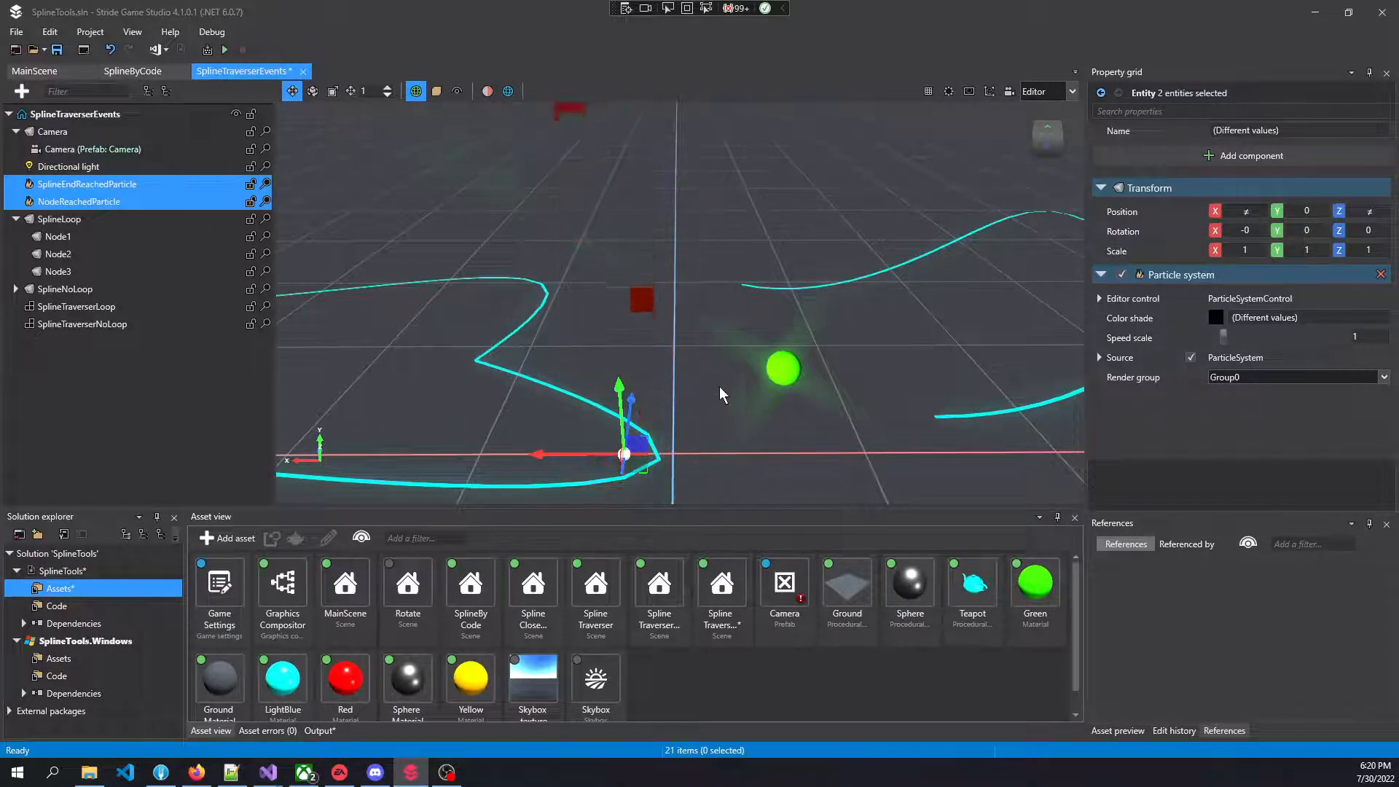
click(1122, 275)
right_drag(645, 315, 645, 325)
key(s)
key(a)
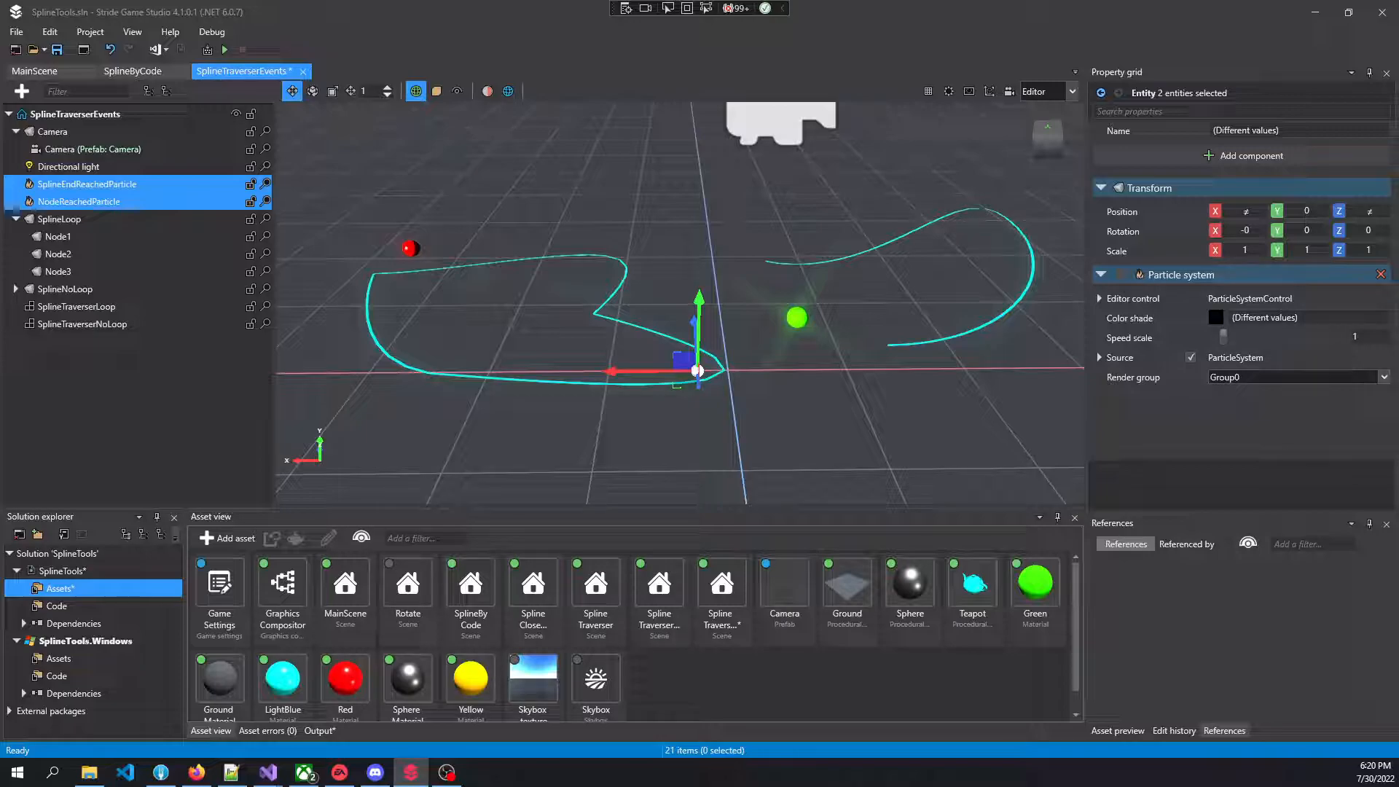
Switch to Visual Studio and review the SplineTraverserEventsDemo startup script, including the traverser component lookup and event subscriptions in Start
key(alt+Tab)
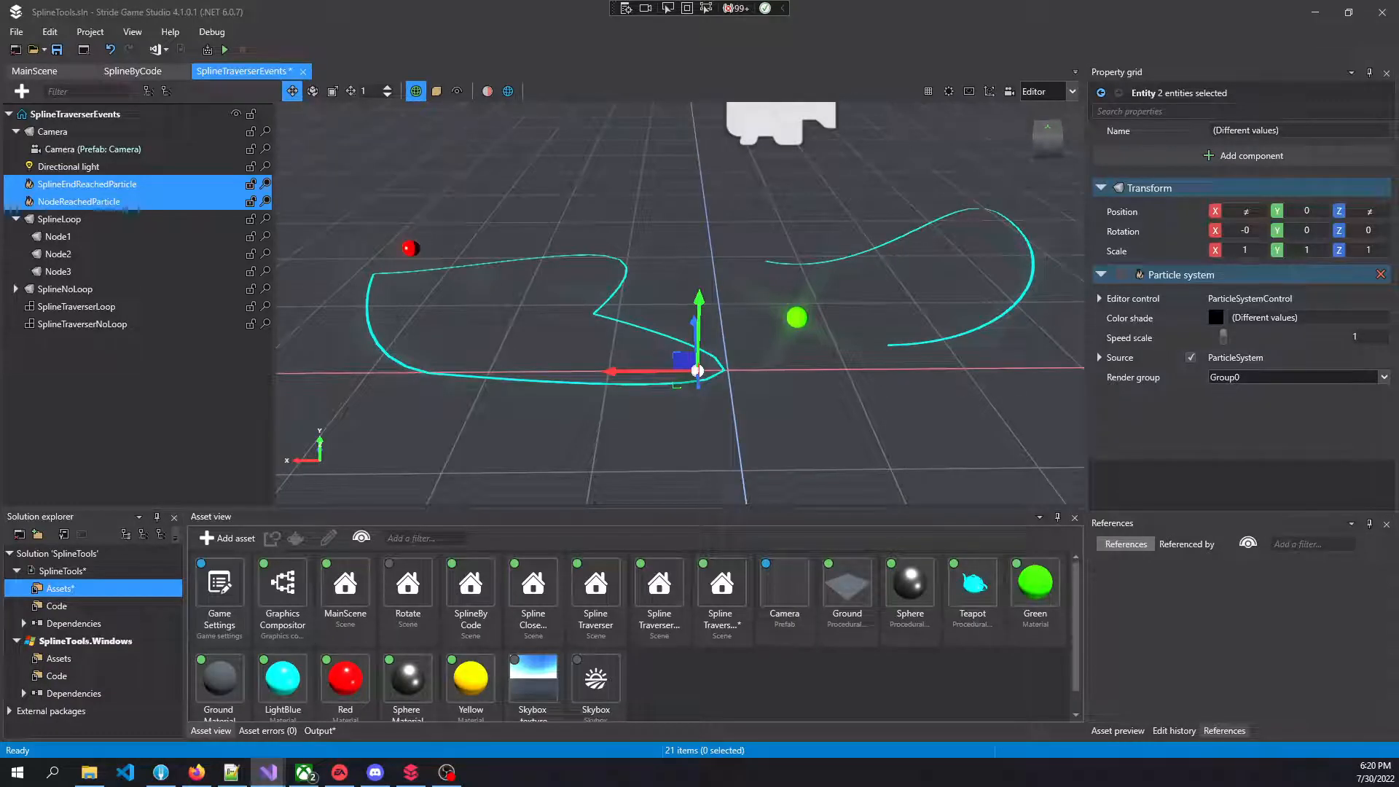
key(alt+Tab)
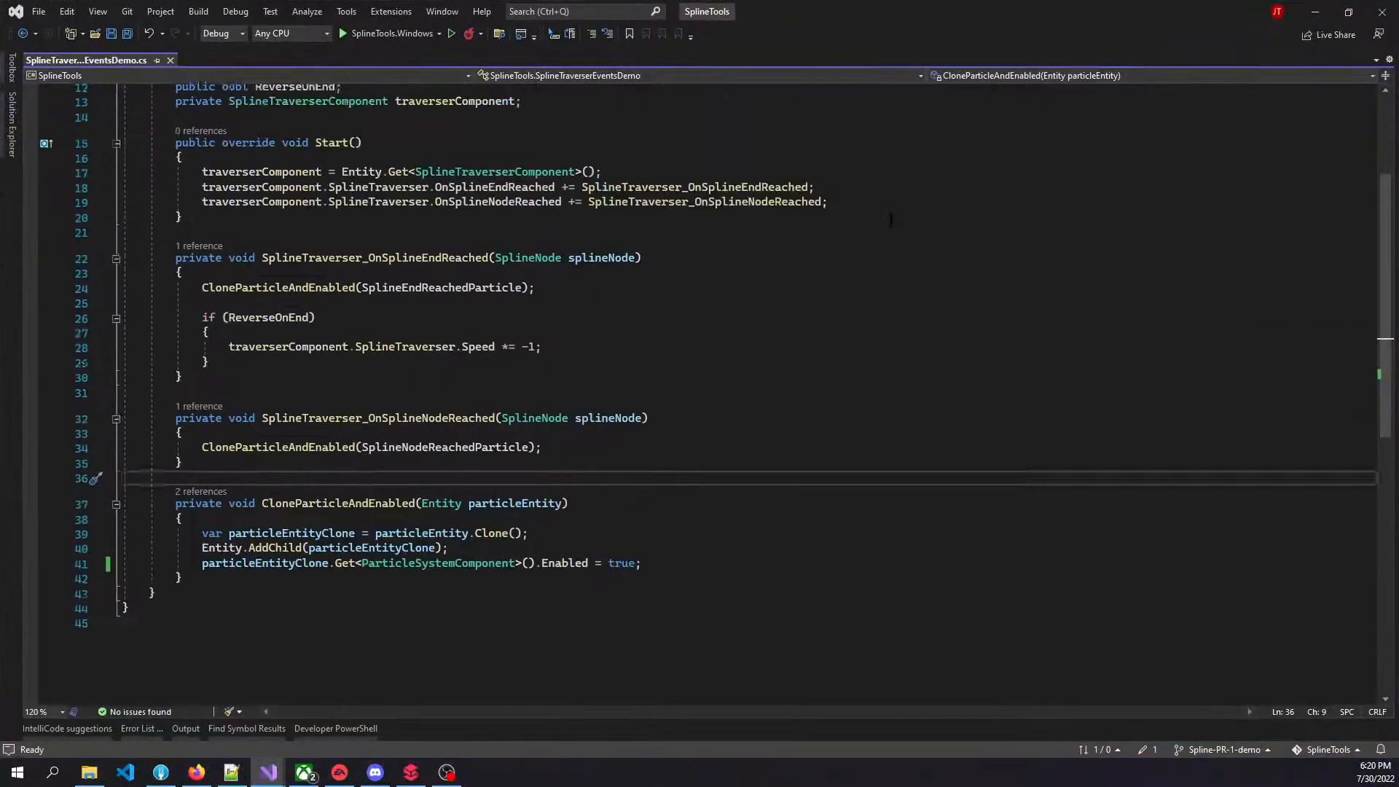
scroll(694, 306, up, 2)
scroll(689, 305, up, 1)
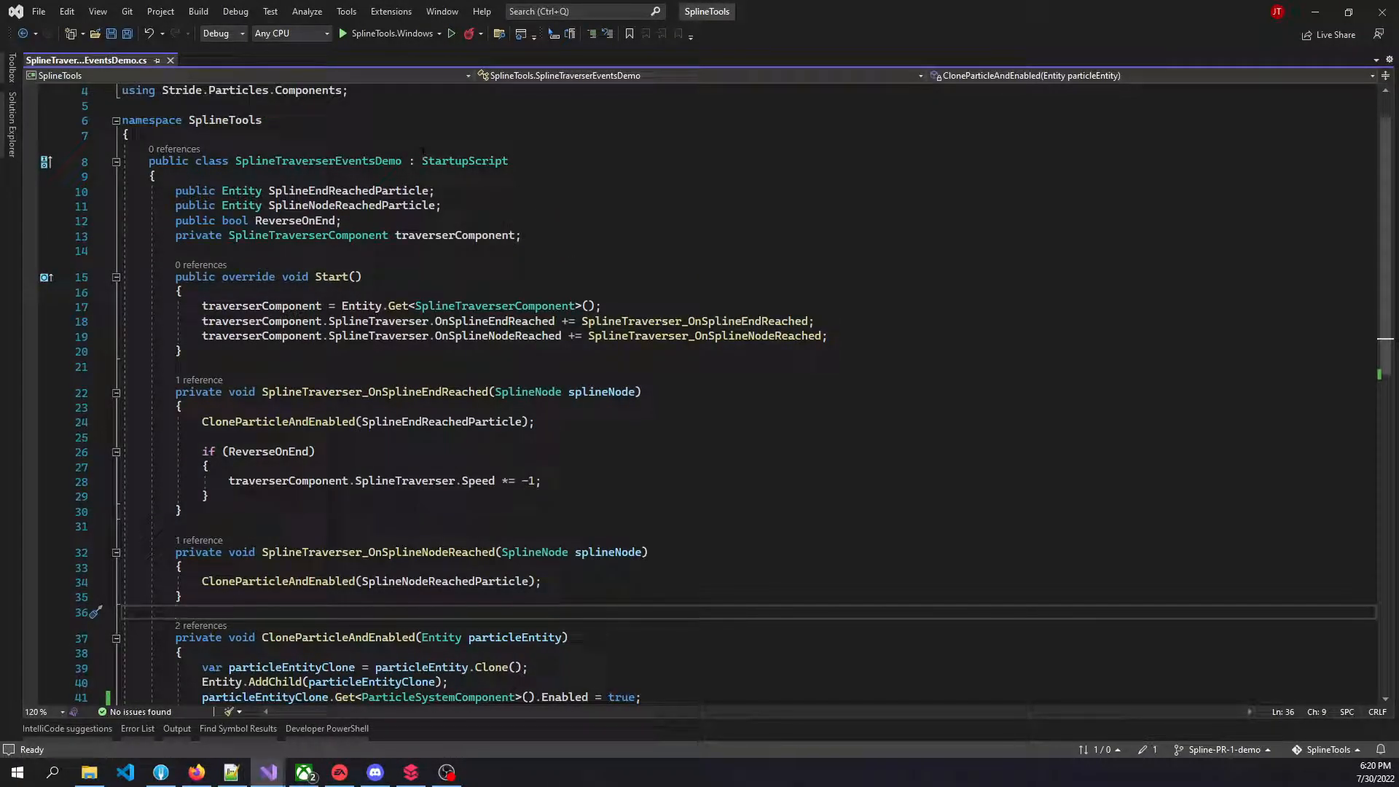
double_click(457, 162)
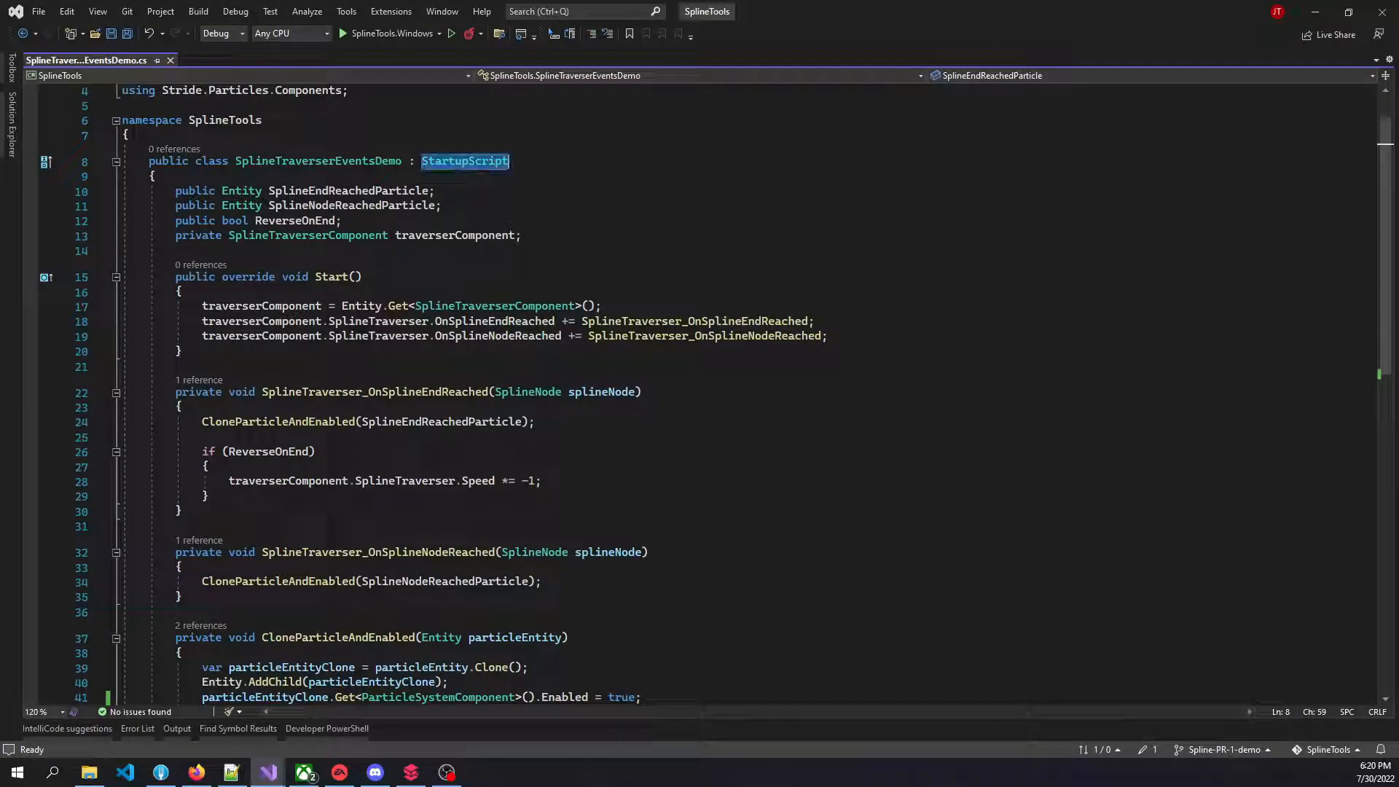
drag(402, 305, 618, 305)
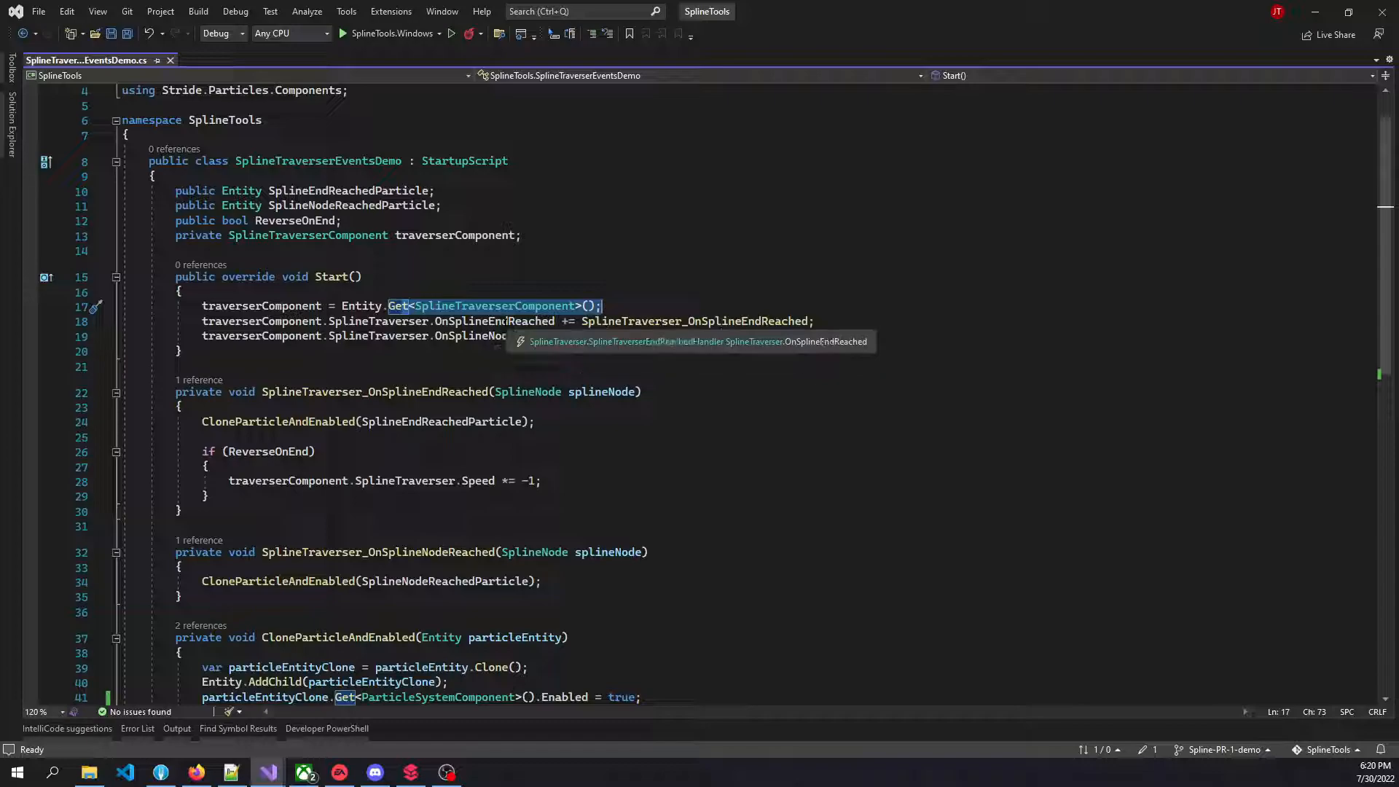
double_click(496, 321)
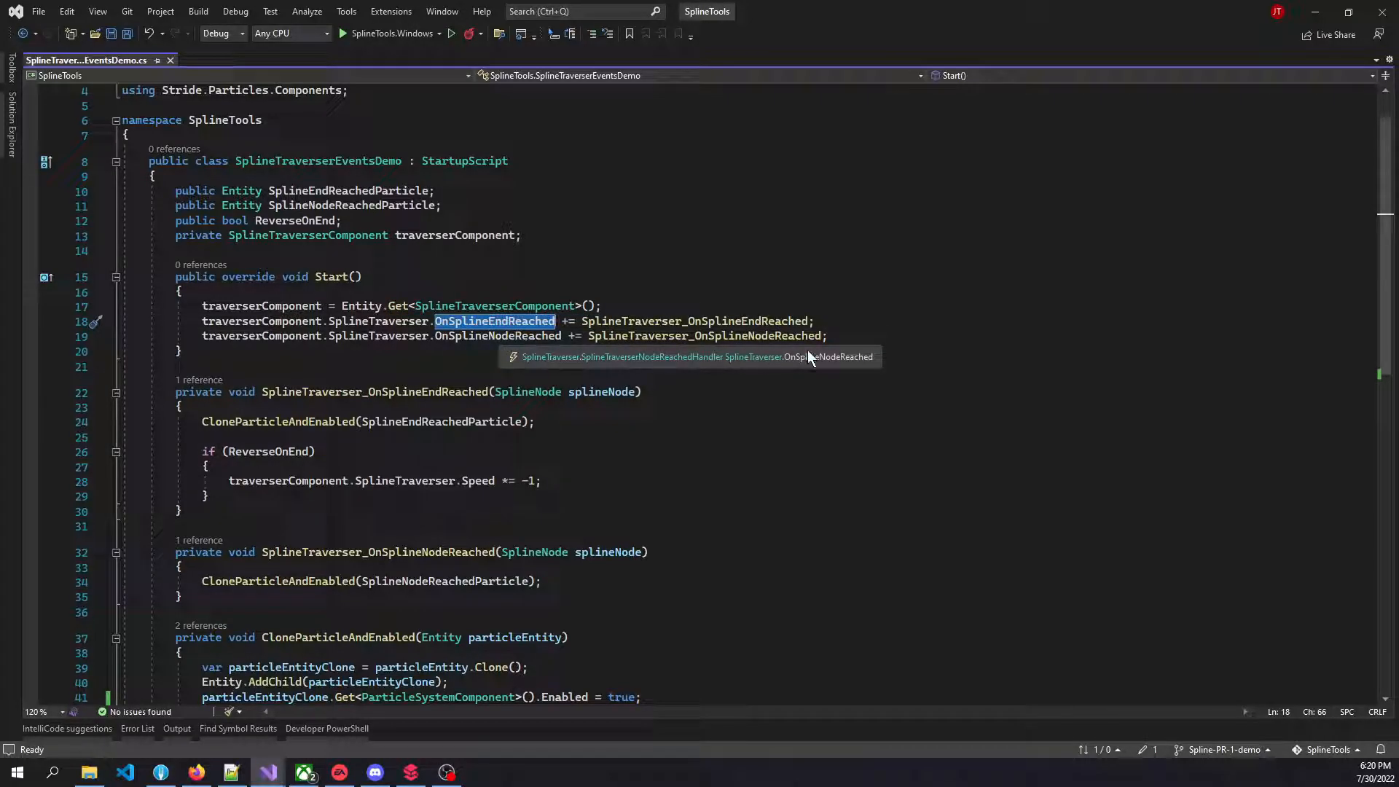
Review the body of the CloneParticleAndEnabled method and return to Stride Game Studio
scroll(799, 322, down, 4)
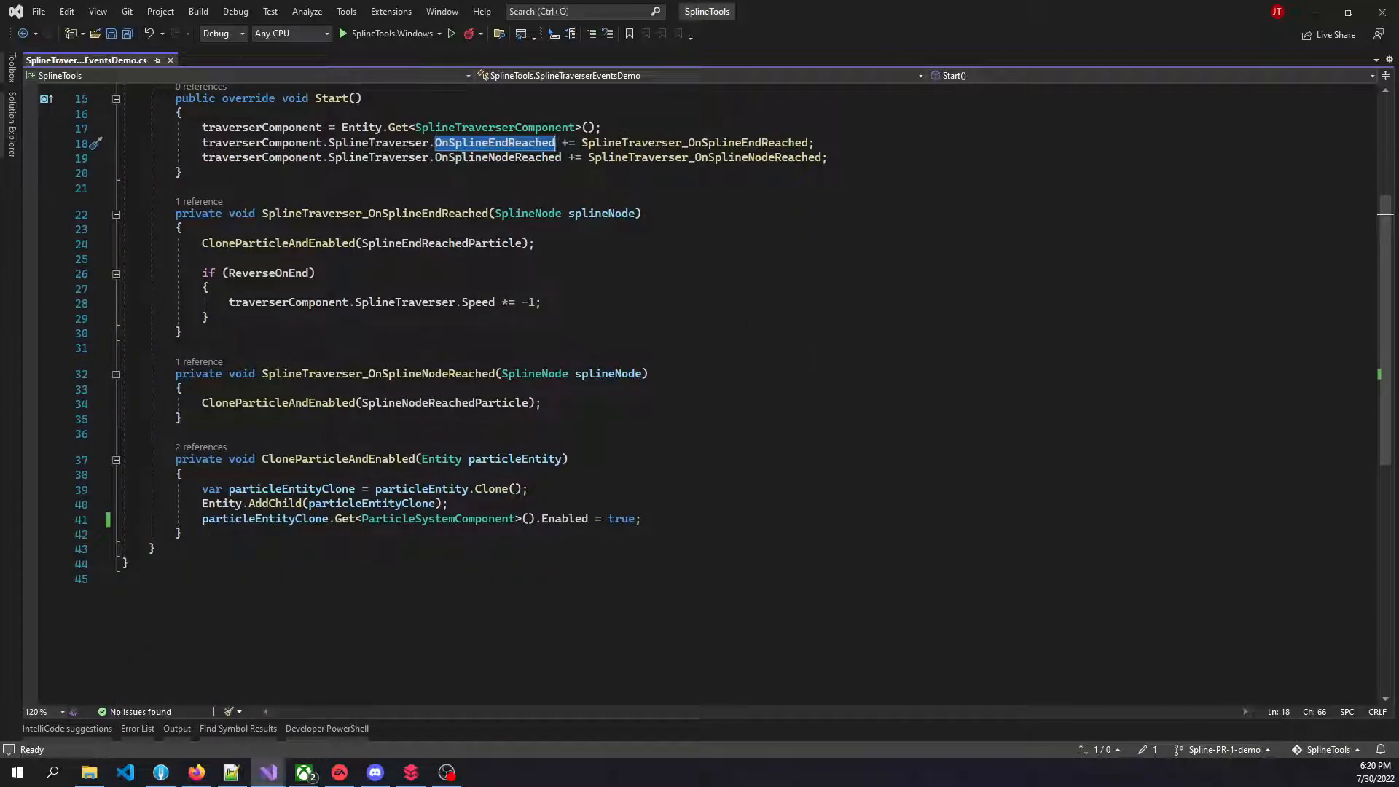
drag(203, 488, 642, 518)
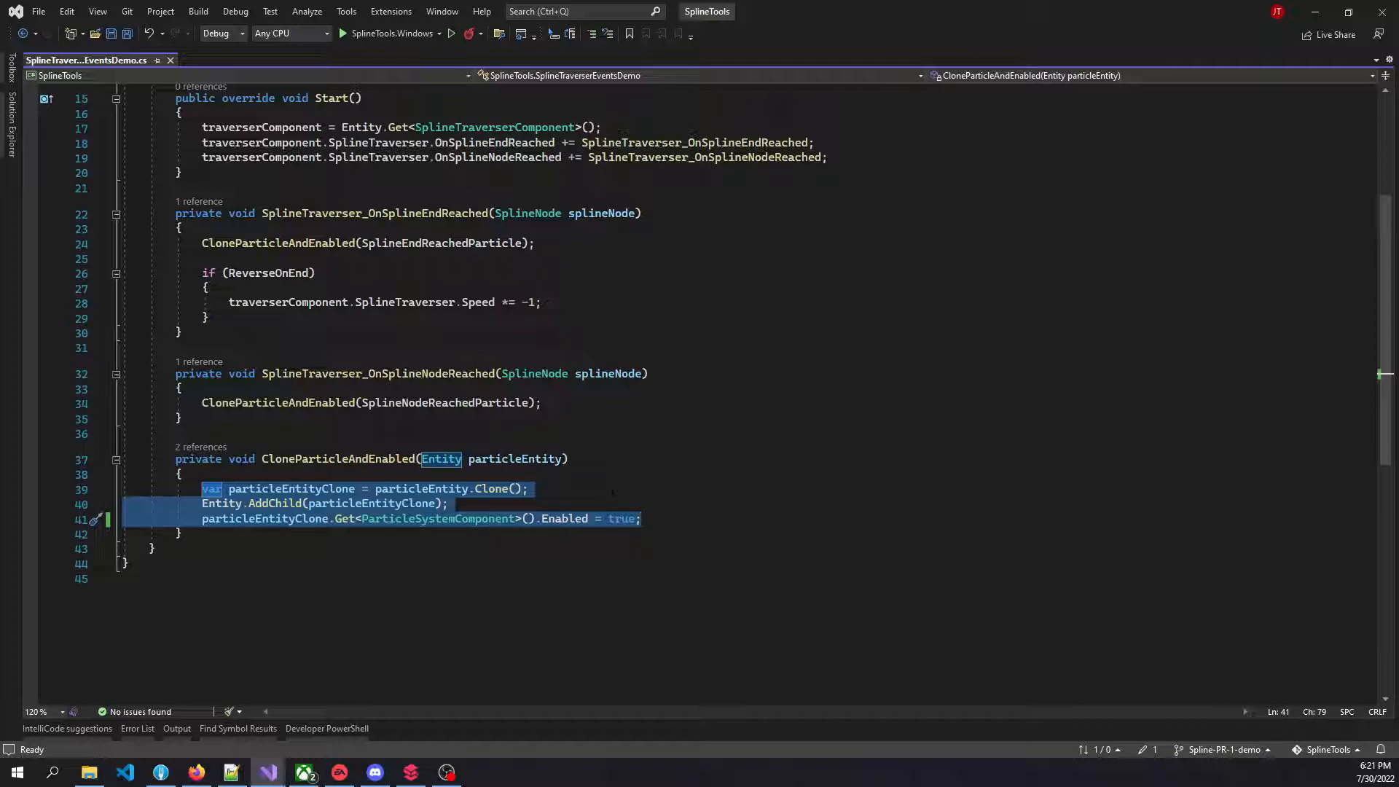
click(1312, 13)
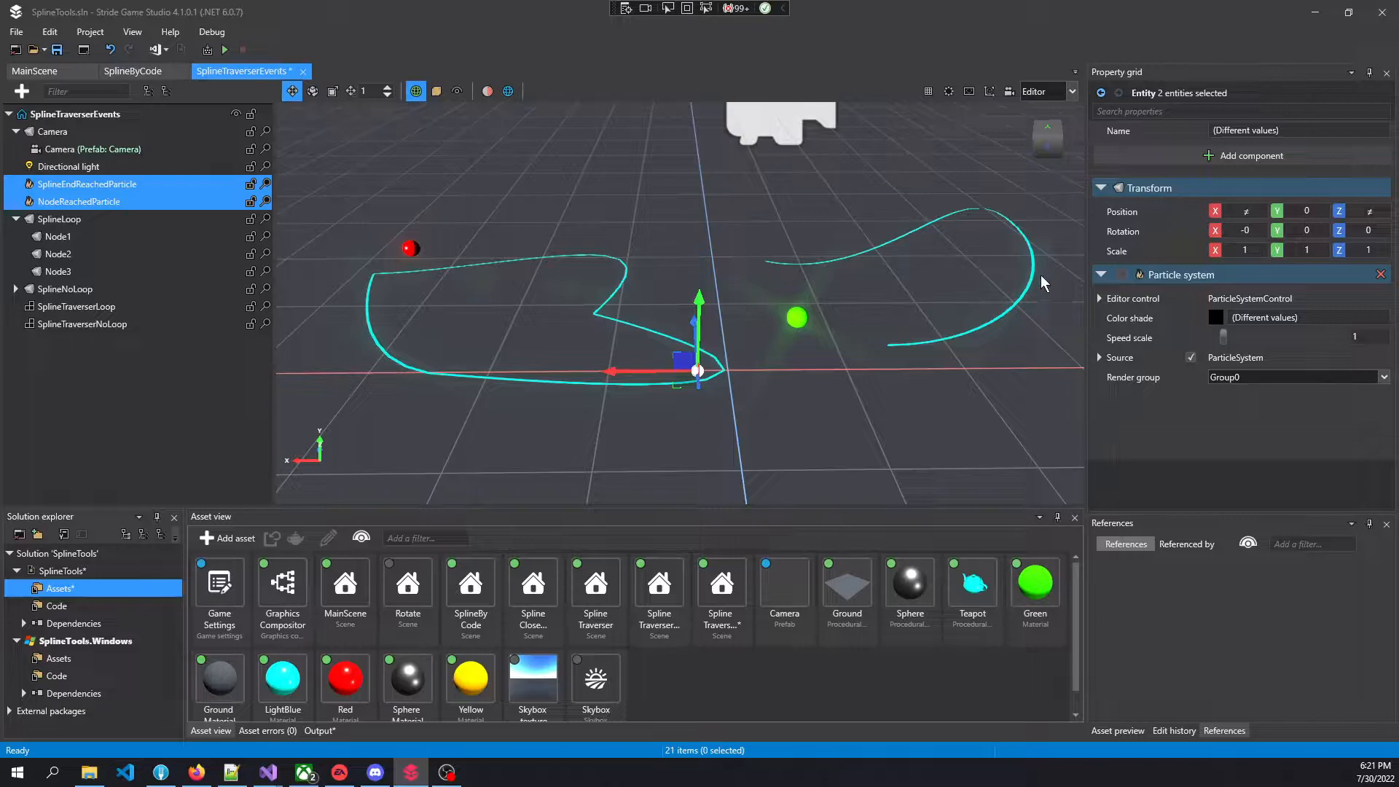
Enable Moving in the Spline Traverser component of both SplineTraverserLoop and SplineTraverserNoLoop and watch them in the scene
click(78, 307)
ctrl+click(83, 322)
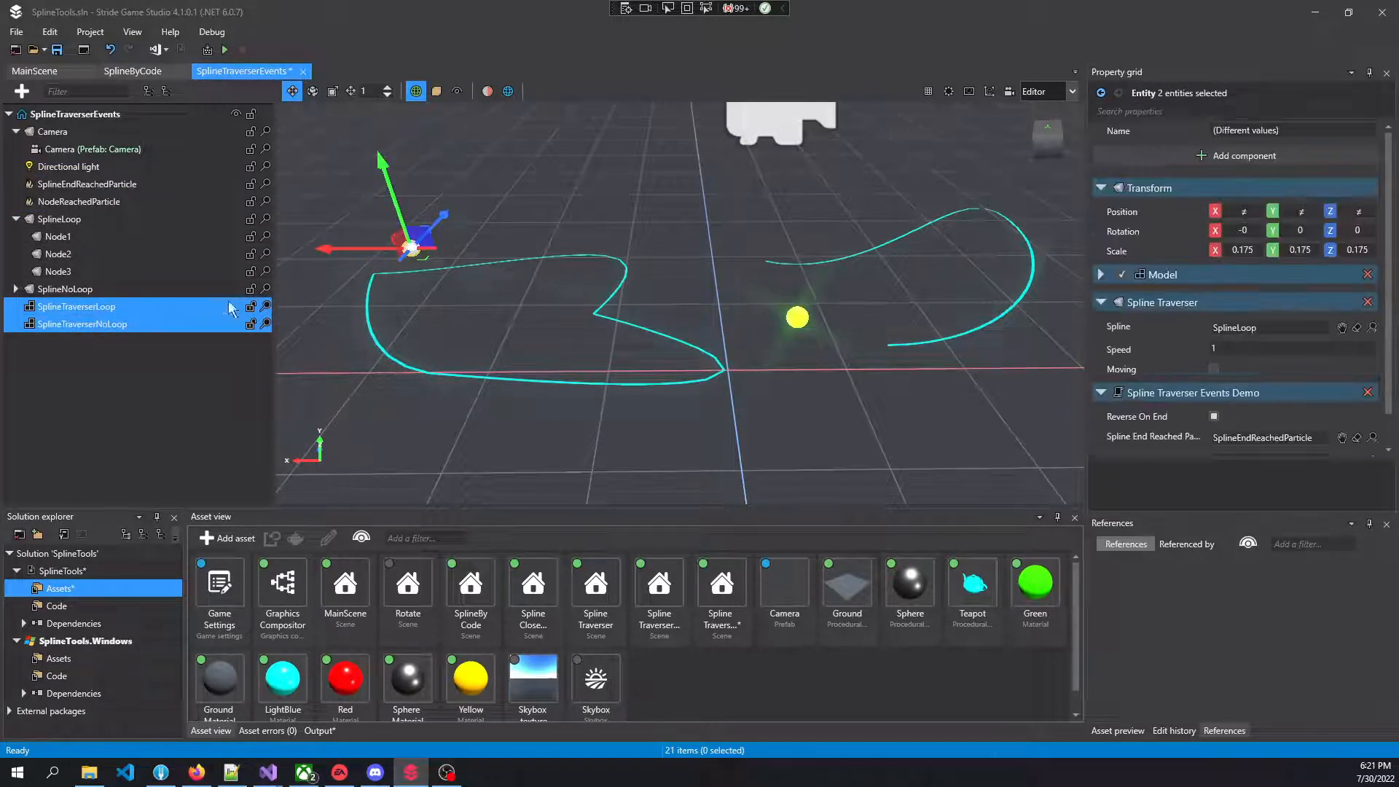
click(1213, 368)
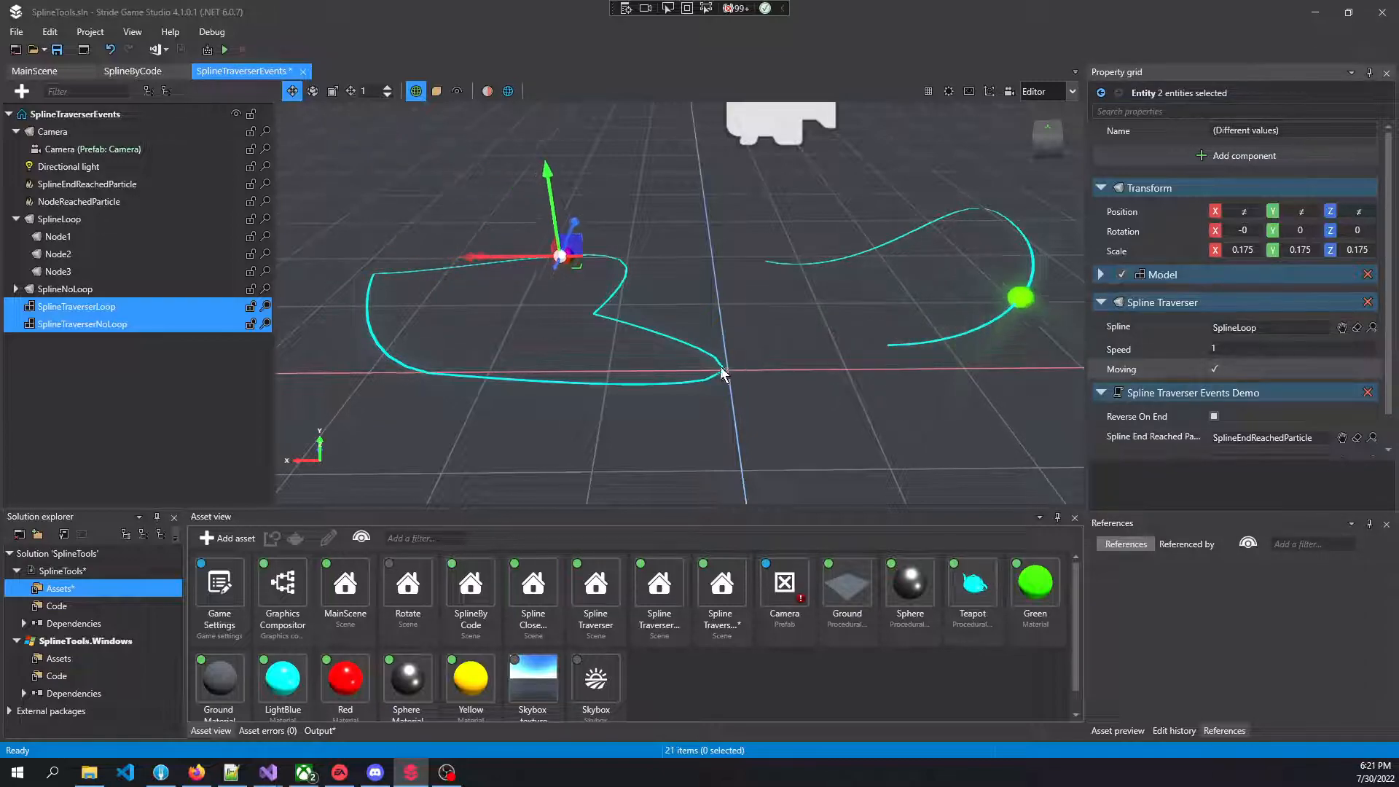
right_drag(855, 201, 797, 372)
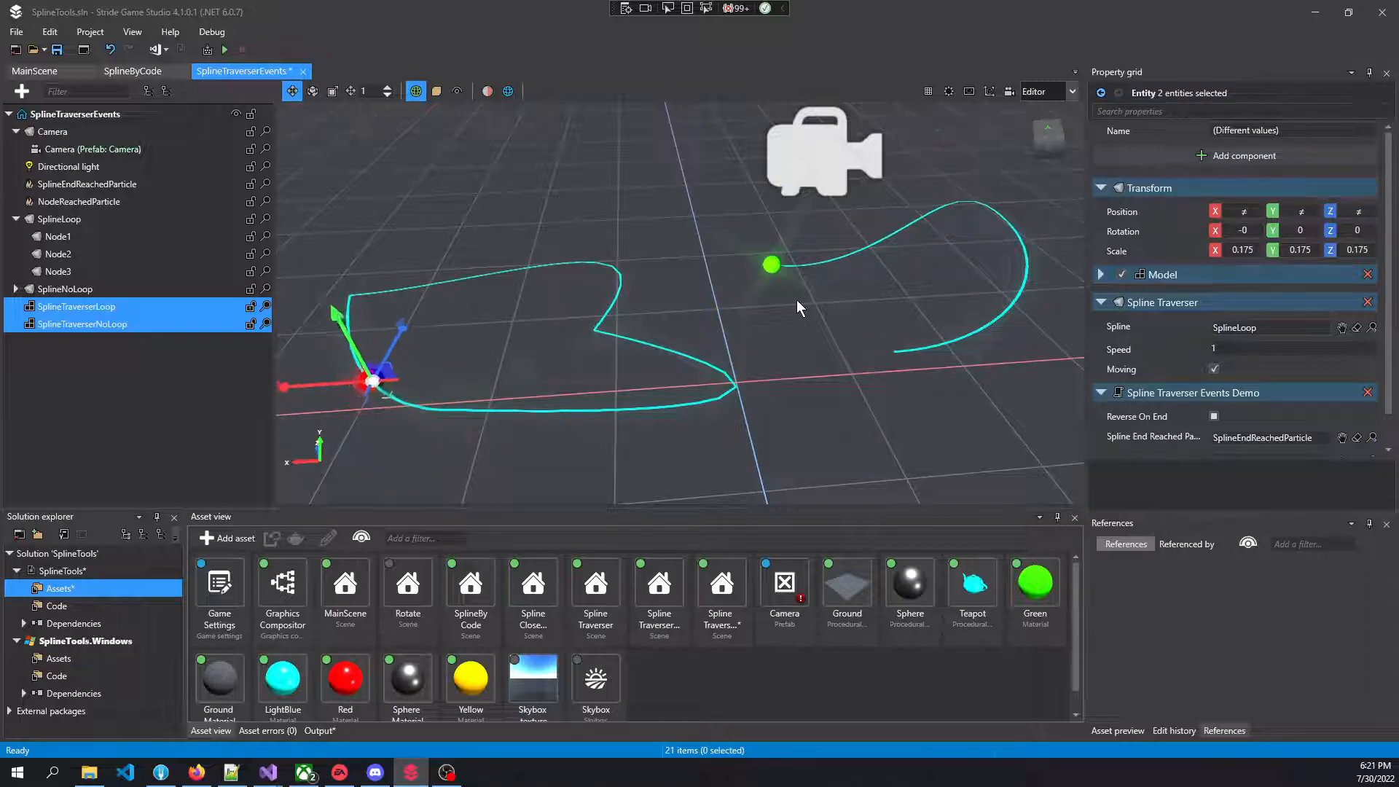
Inspect SplineEndReachedParticle's particle editor controls and the Spline Traverser Events Demo settings of both traverser entities
click(129, 183)
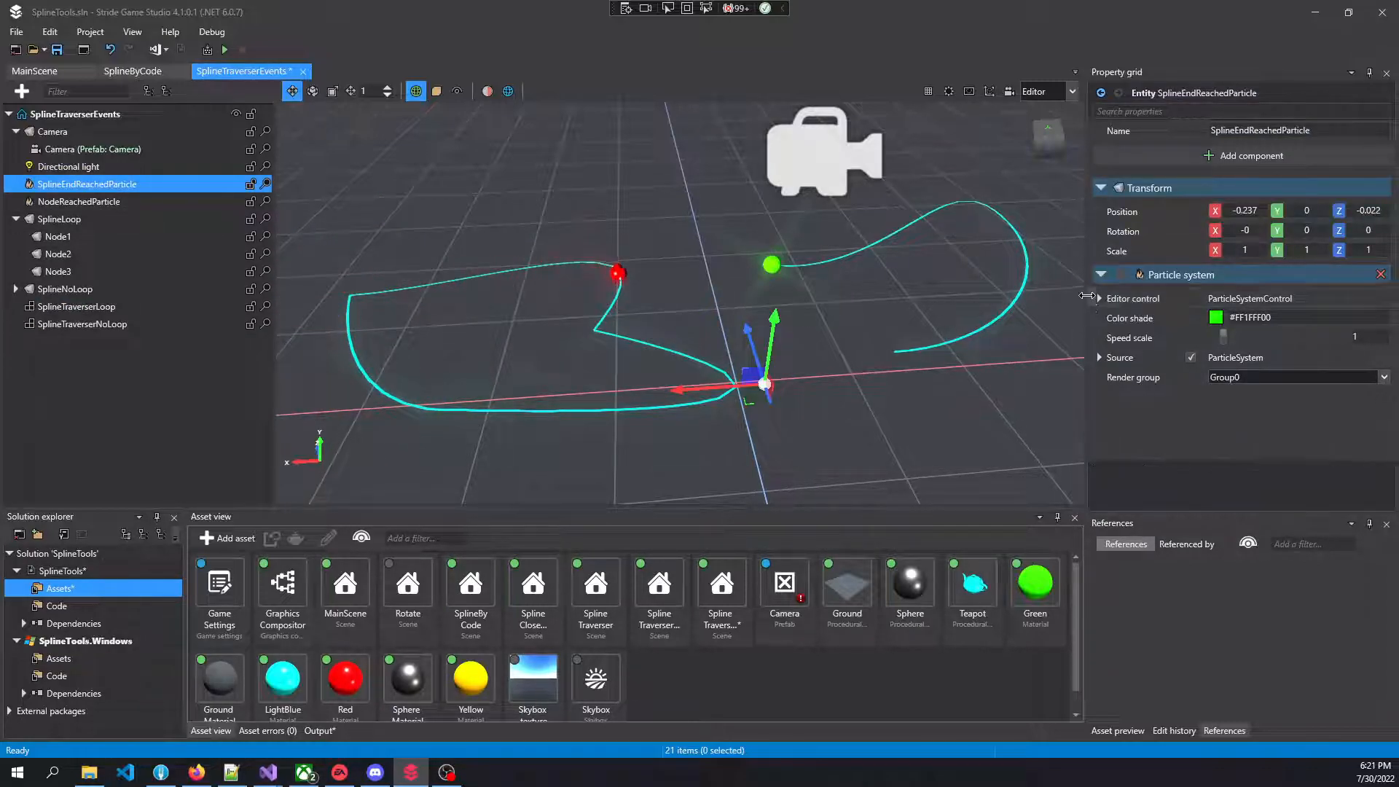
click(1099, 298)
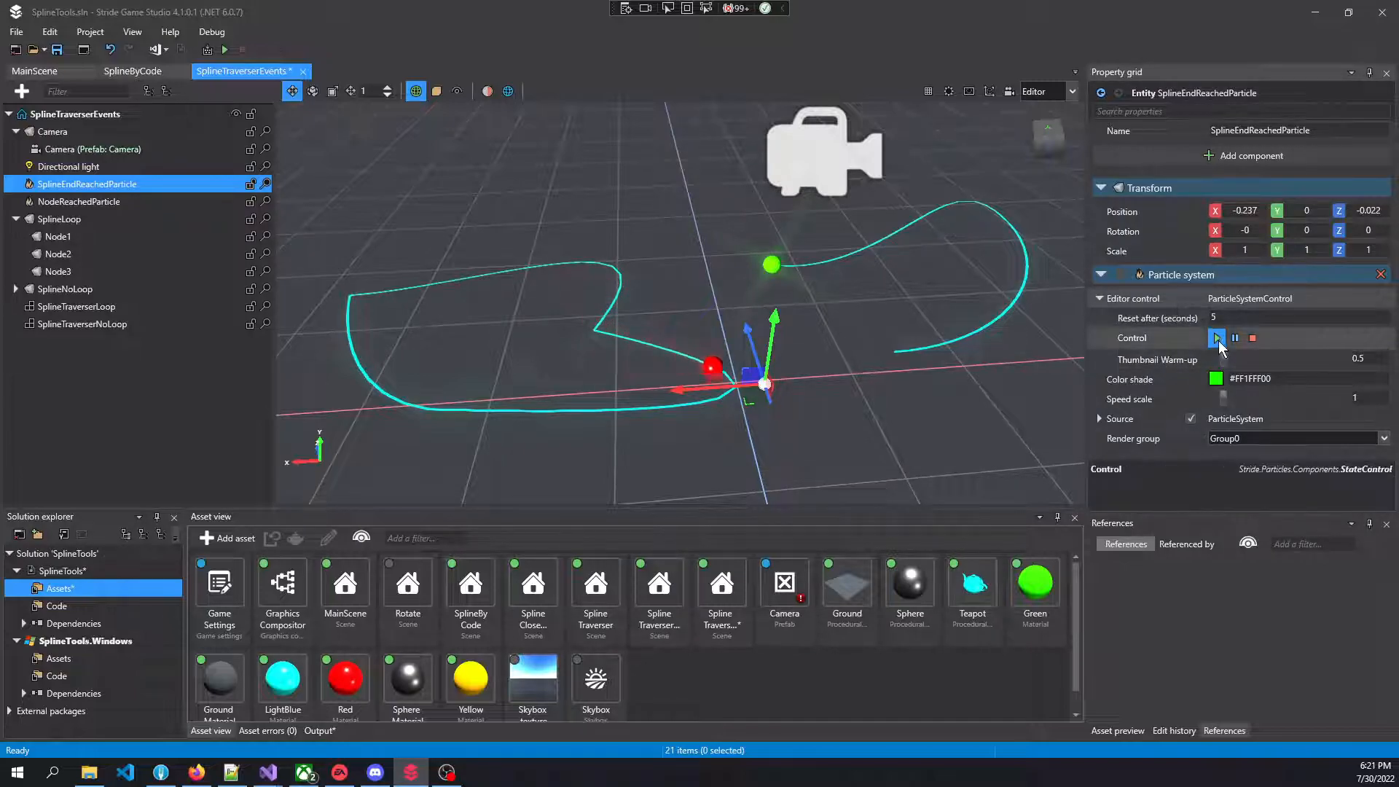
click(1099, 299)
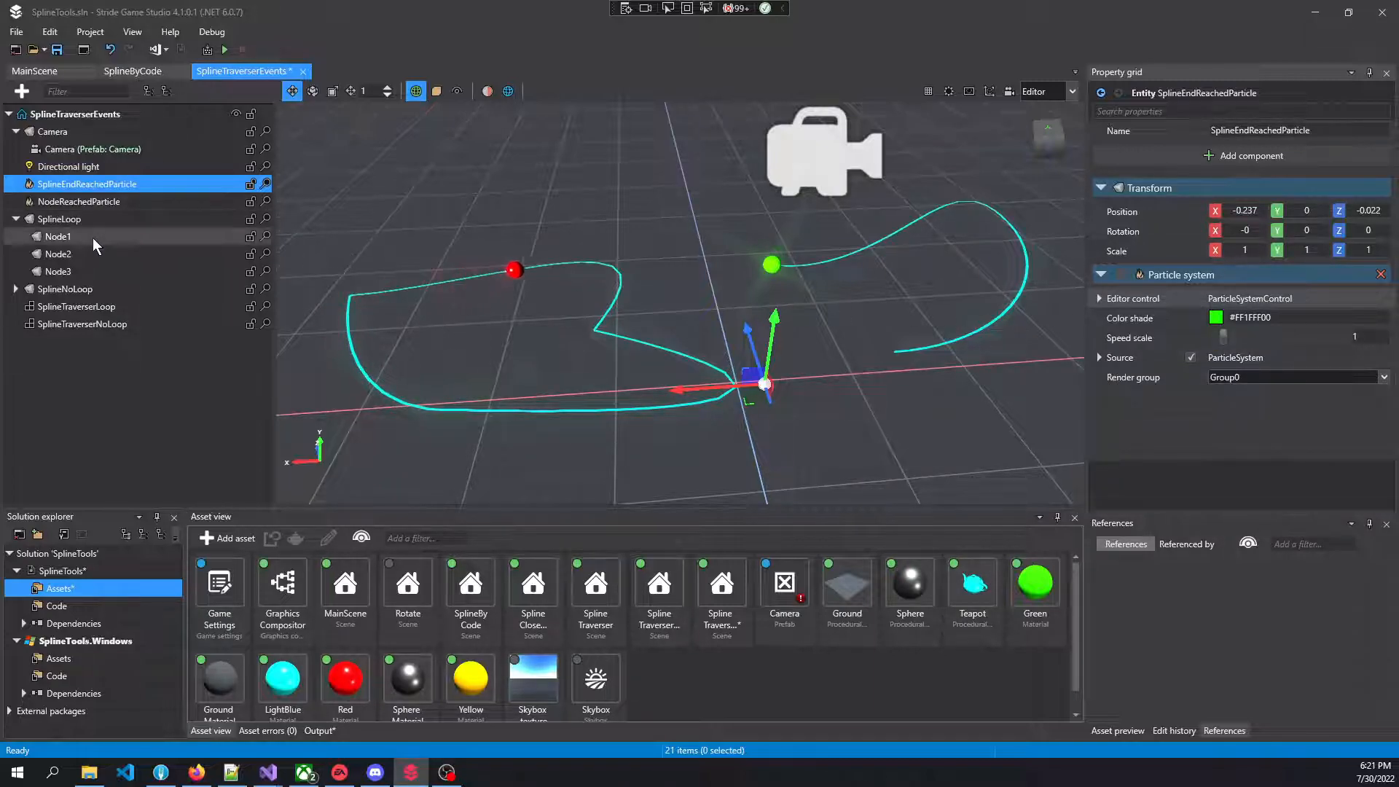
click(81, 306)
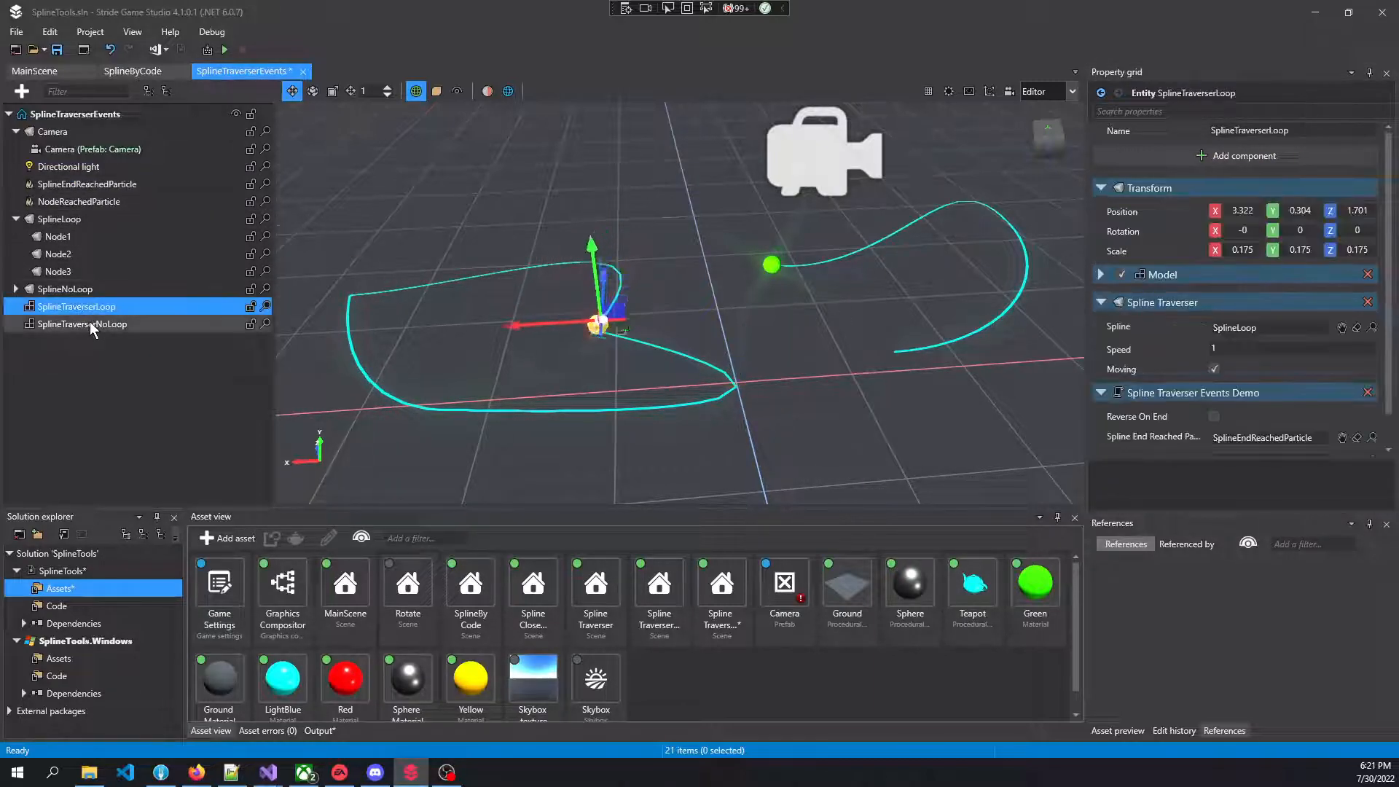
ctrl+click(89, 323)
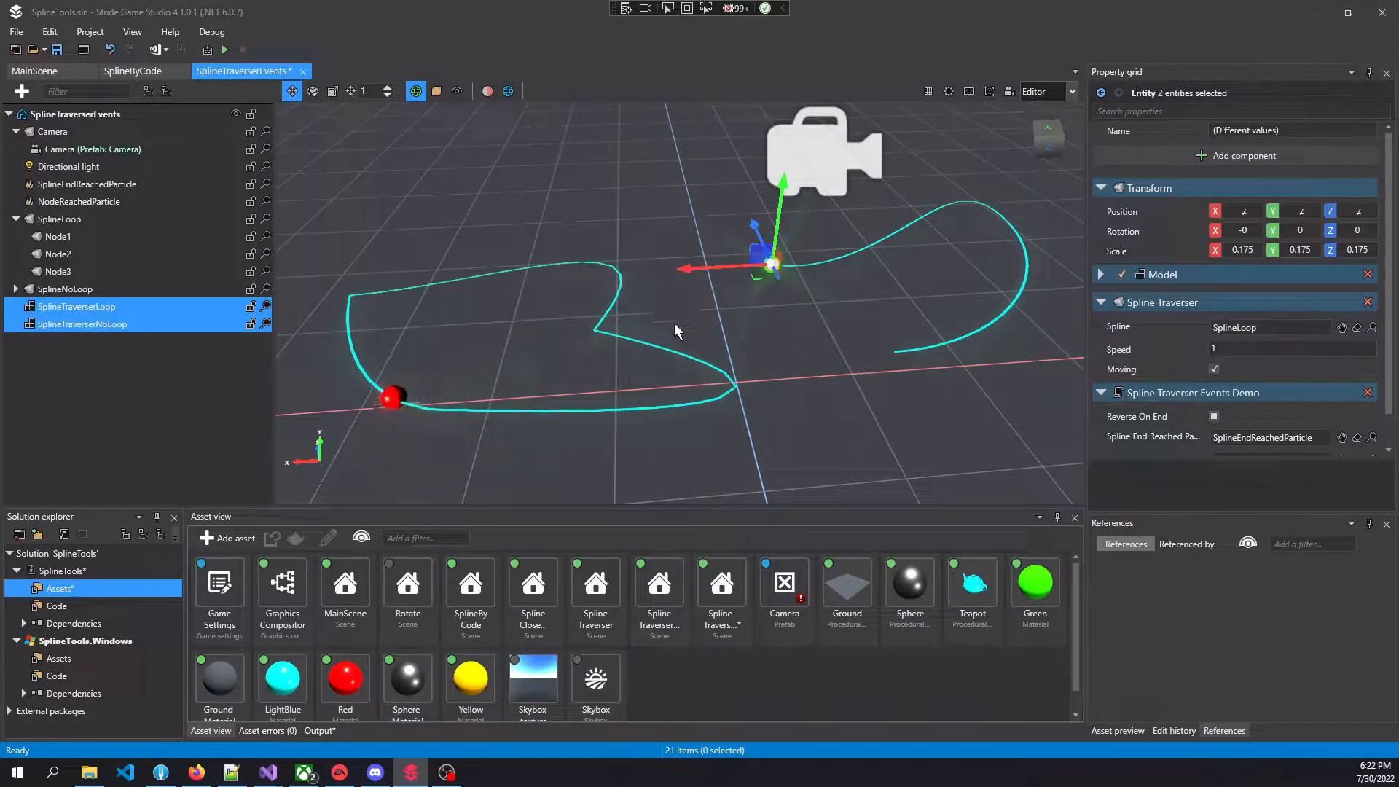
scroll(1202, 415, down, 1)
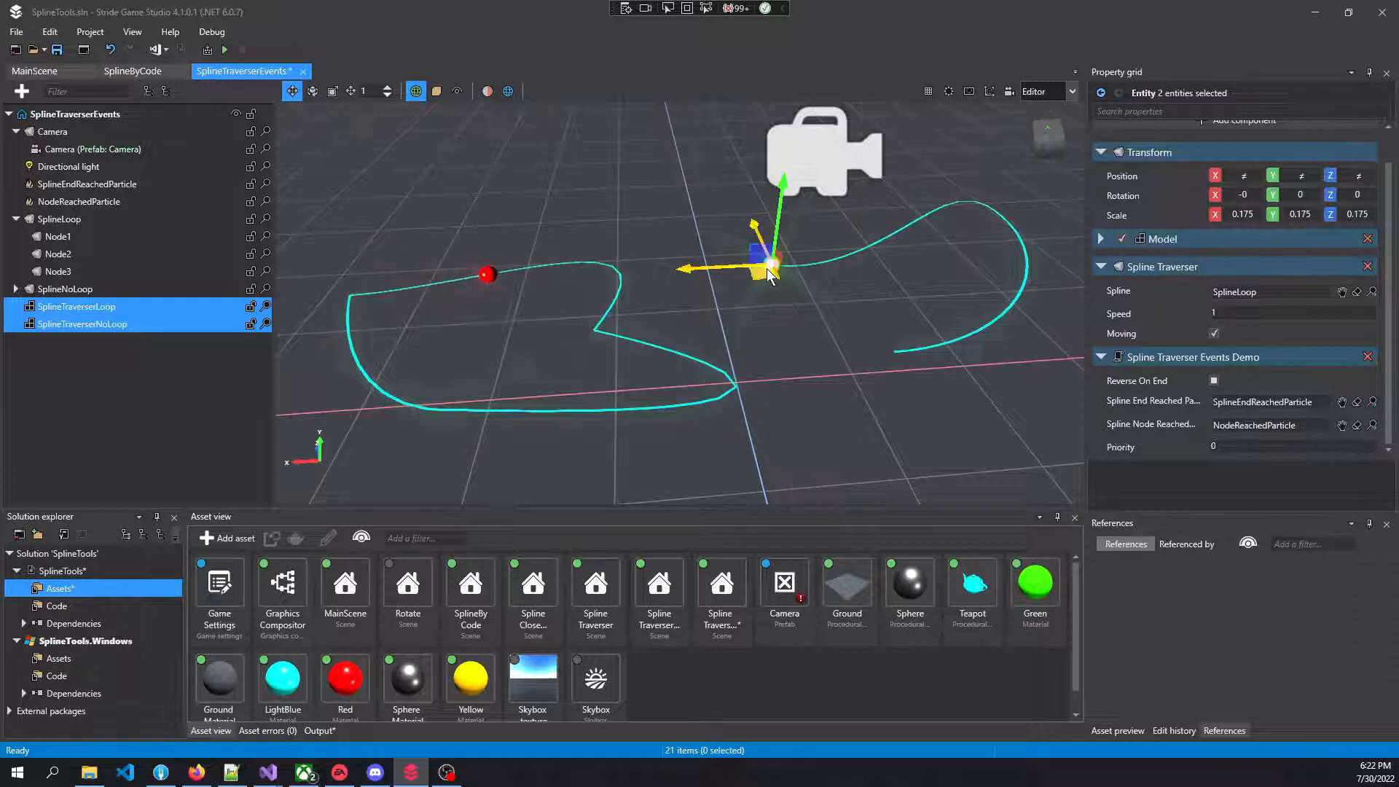
Run the project, load the SplineTraverserEvents scene to watch the event particles, and close the running game
click(226, 48)
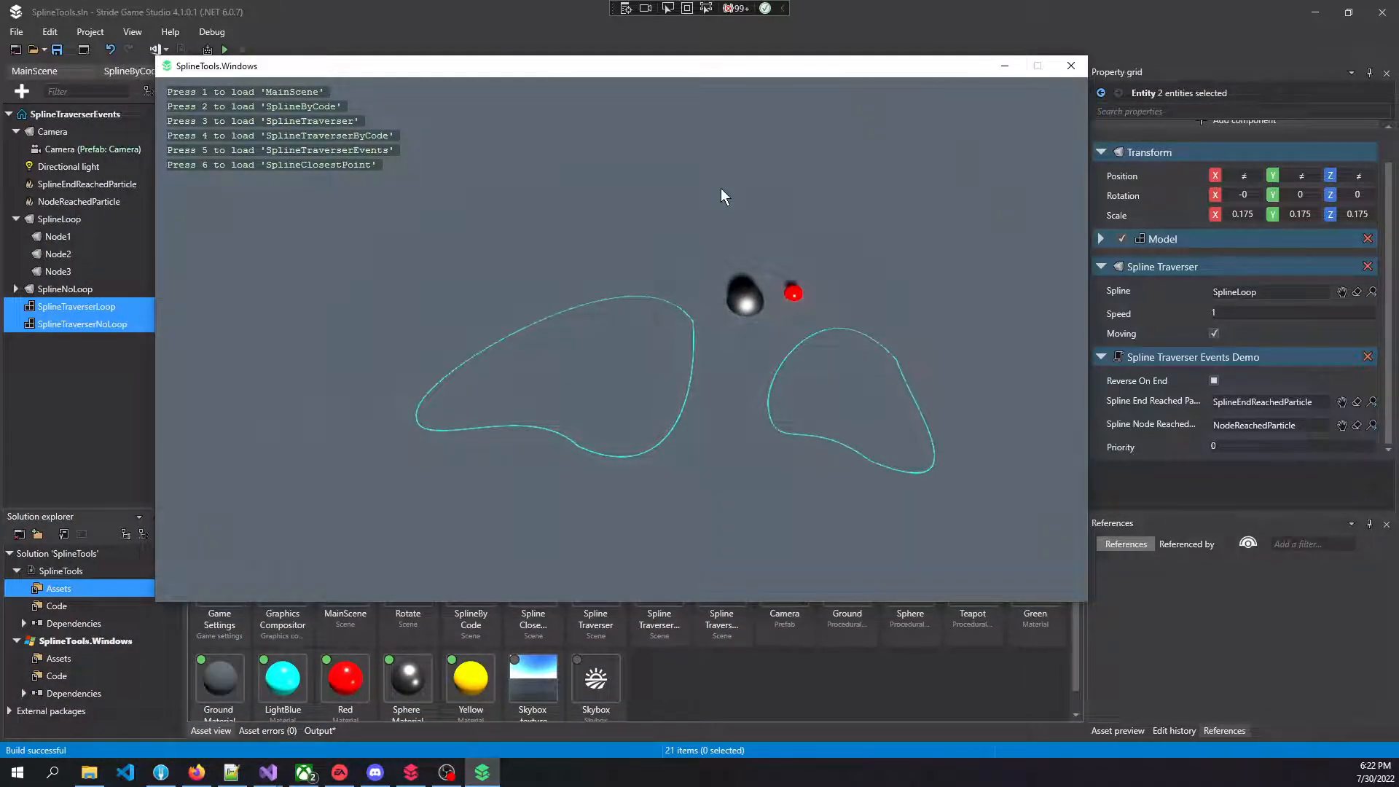
key(5)
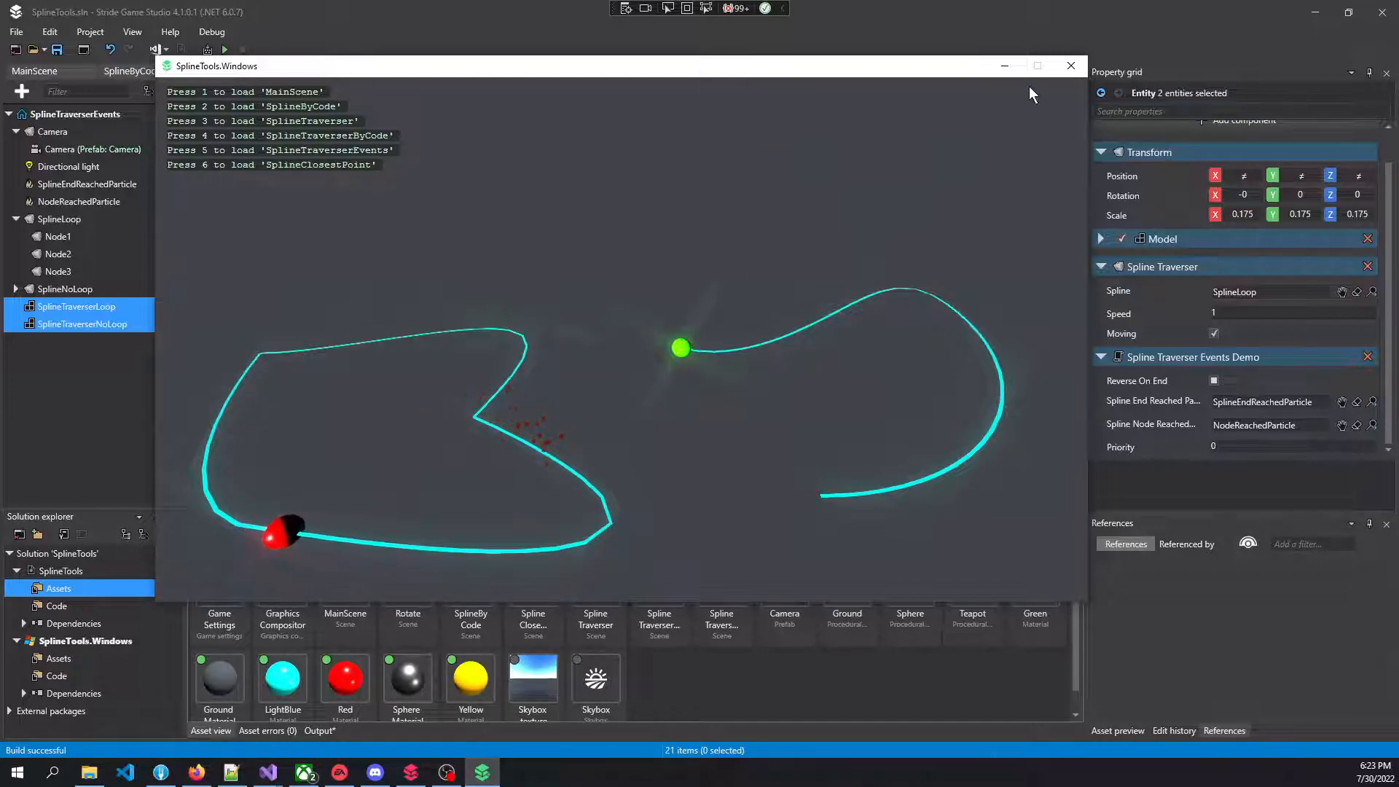
click(1076, 67)
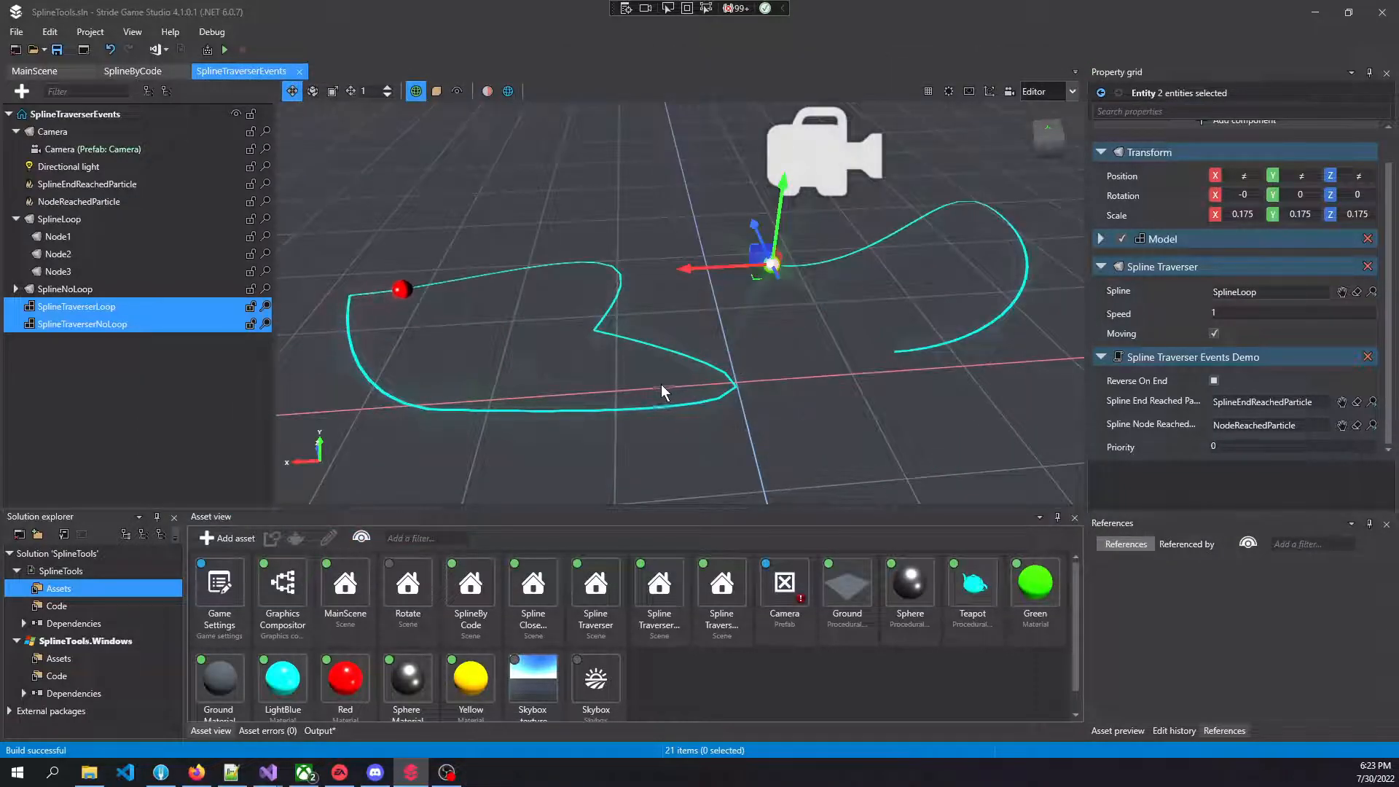